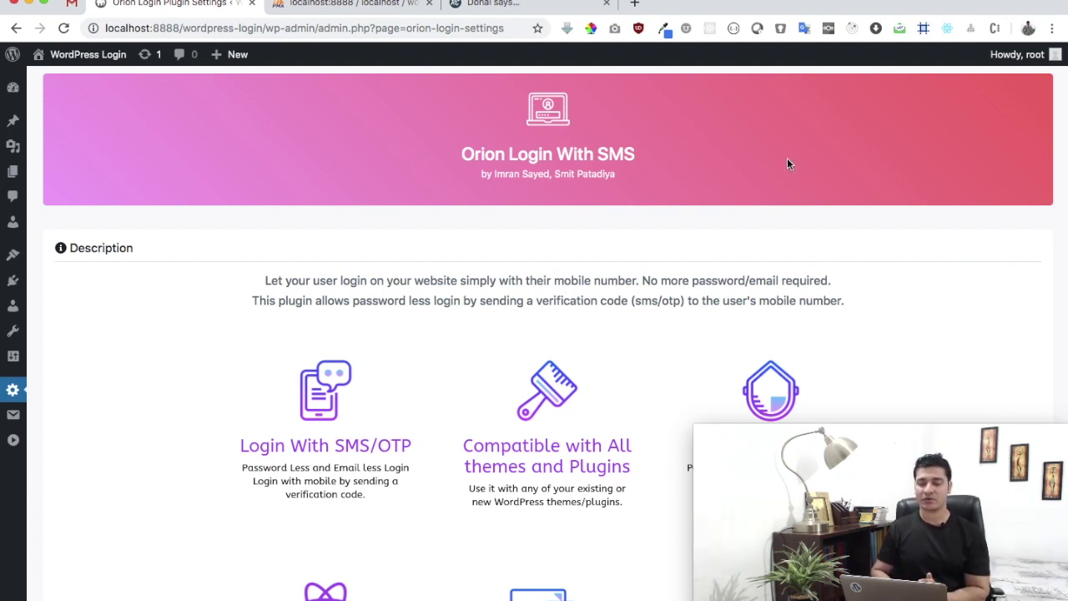
# Check the RingCaptcha dashboard, then go back to the Orion Login SMS API settings
pyautogui.click(564, 5)
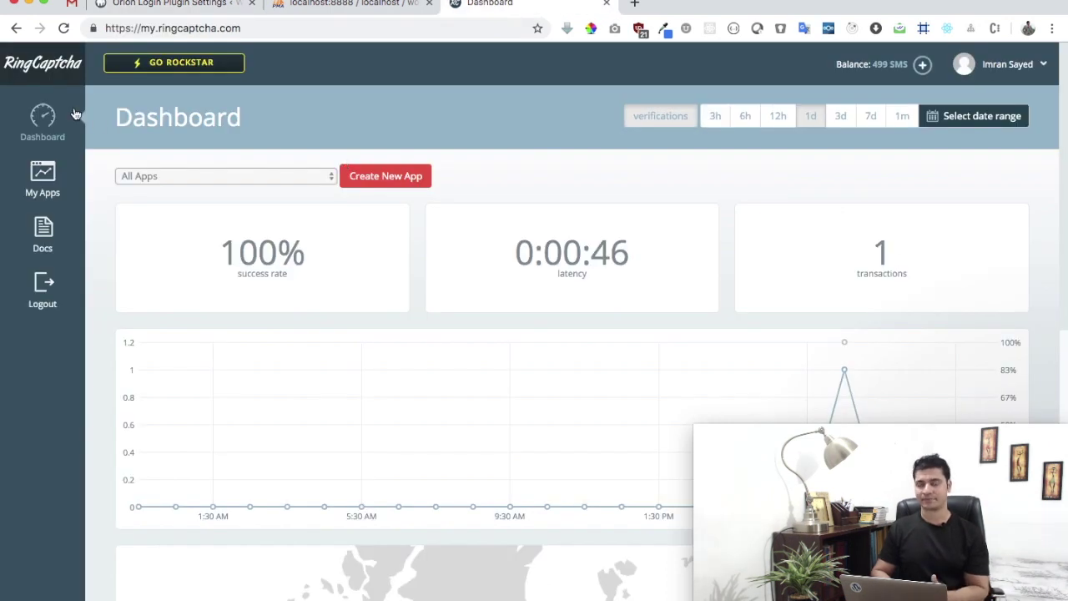
pyautogui.click(179, 7)
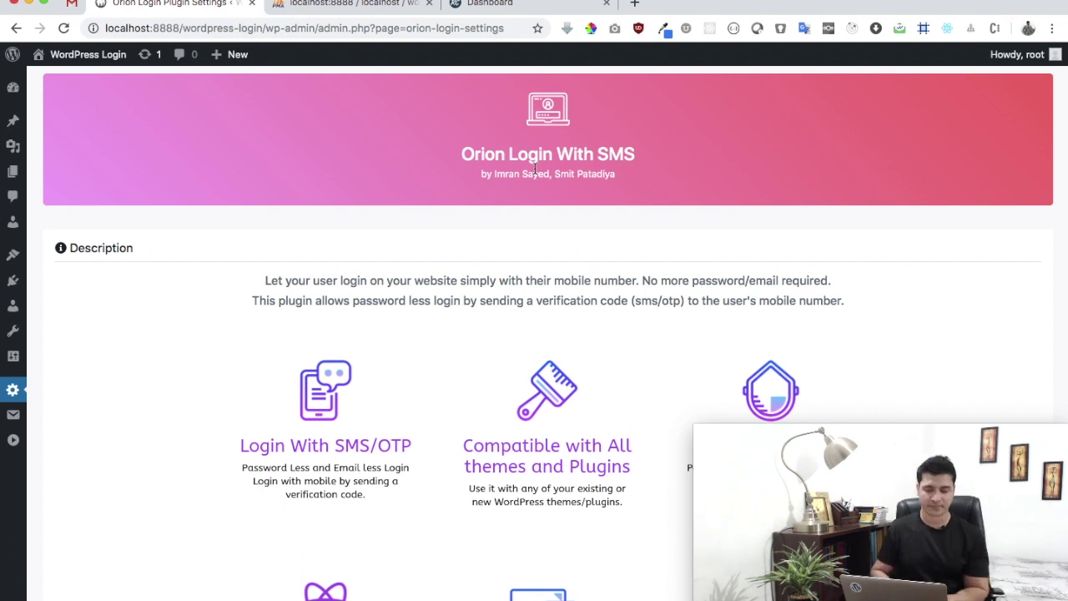
pyautogui.scroll(-10, 535, 171)
pyautogui.scroll(1, 535, 172)
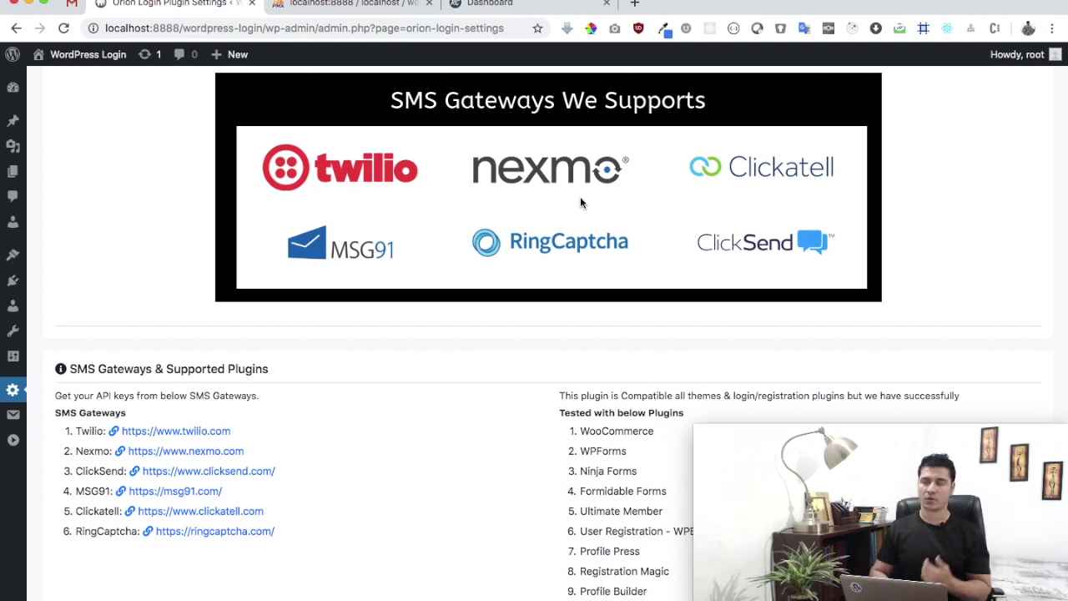
pyautogui.scroll(-10, 581, 202)
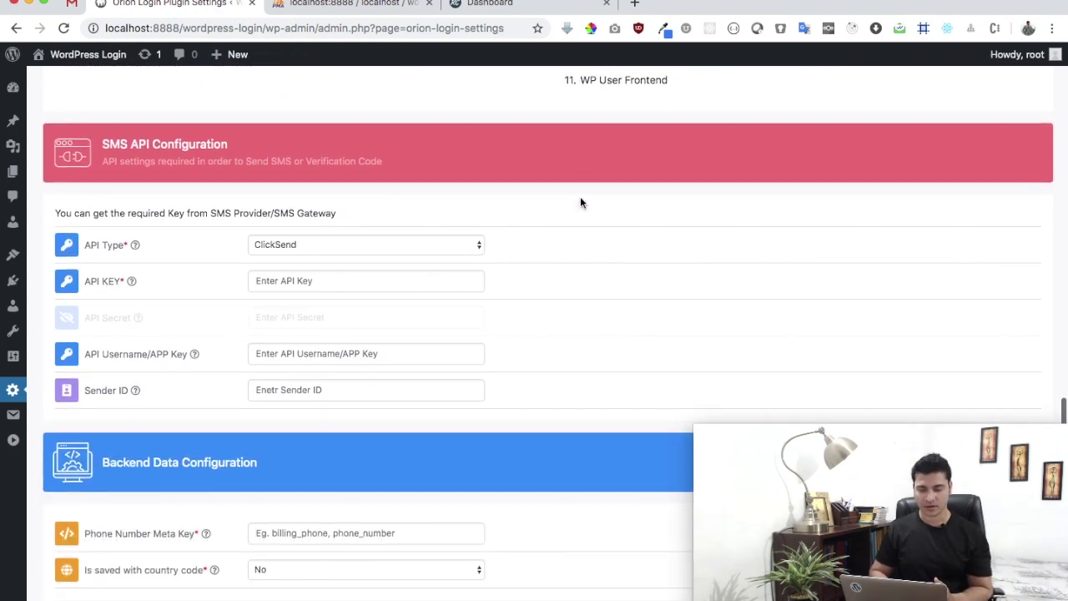
pyautogui.scroll(3, 580, 199)
pyautogui.hscroll(-4, 579, 198)
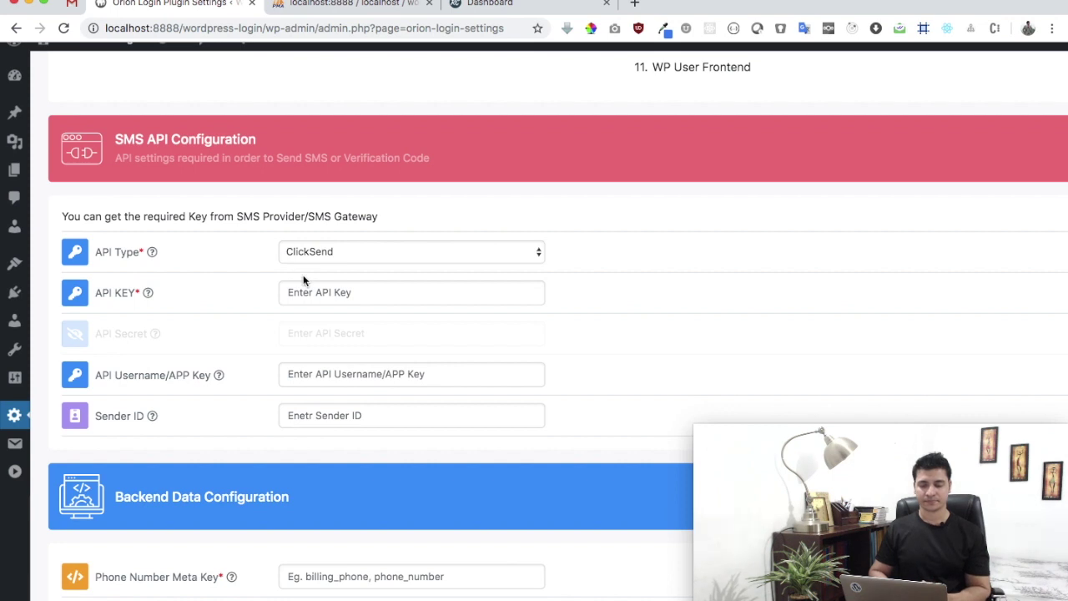
# Choose Ring Captcha as the API Type and switch to the RingCaptcha dashboard
pyautogui.moveTo(139, 256)
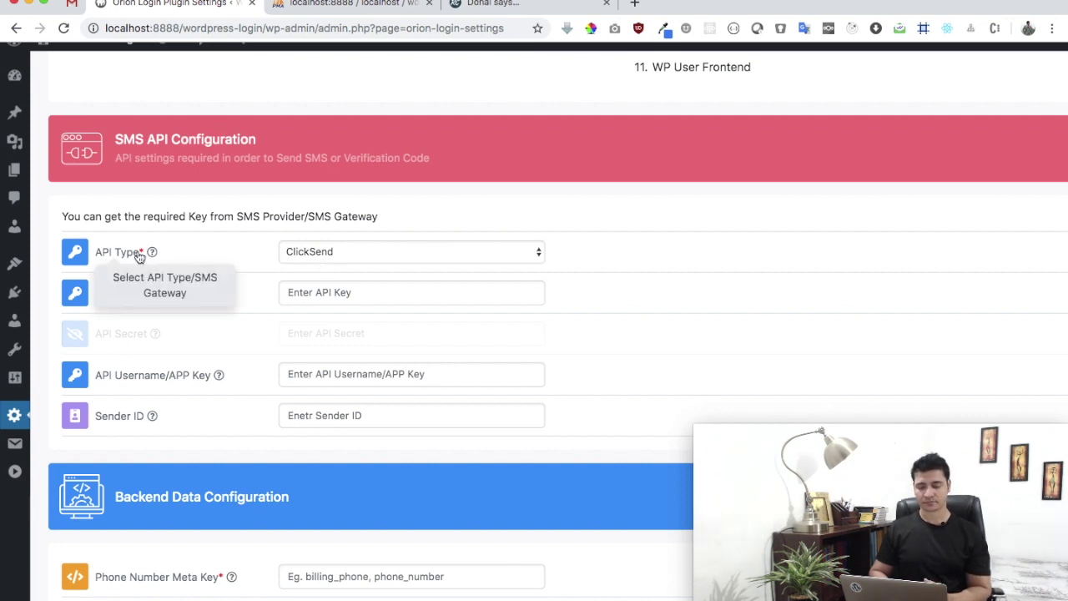
pyautogui.click(333, 250)
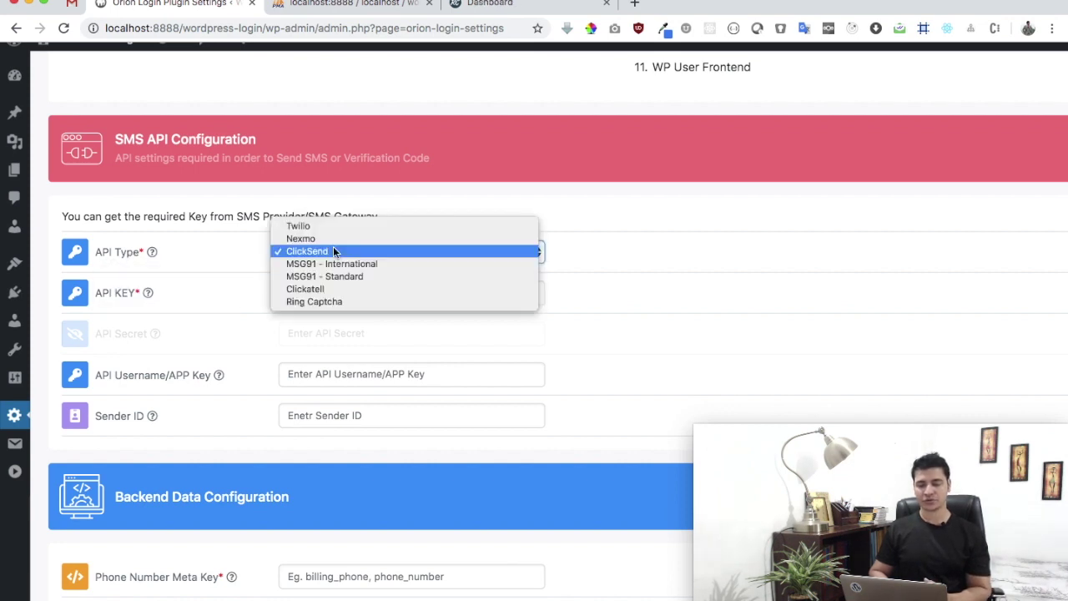
pyautogui.click(338, 300)
pyautogui.scroll(3, 639, 309)
pyautogui.hscroll(-3, 639, 310)
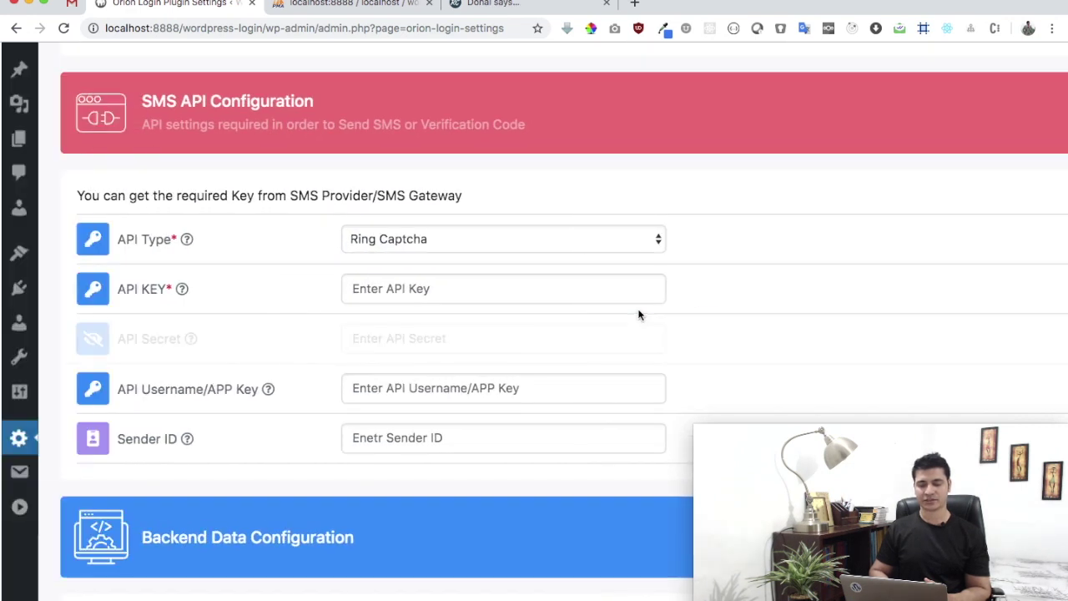
pyautogui.click(504, 3)
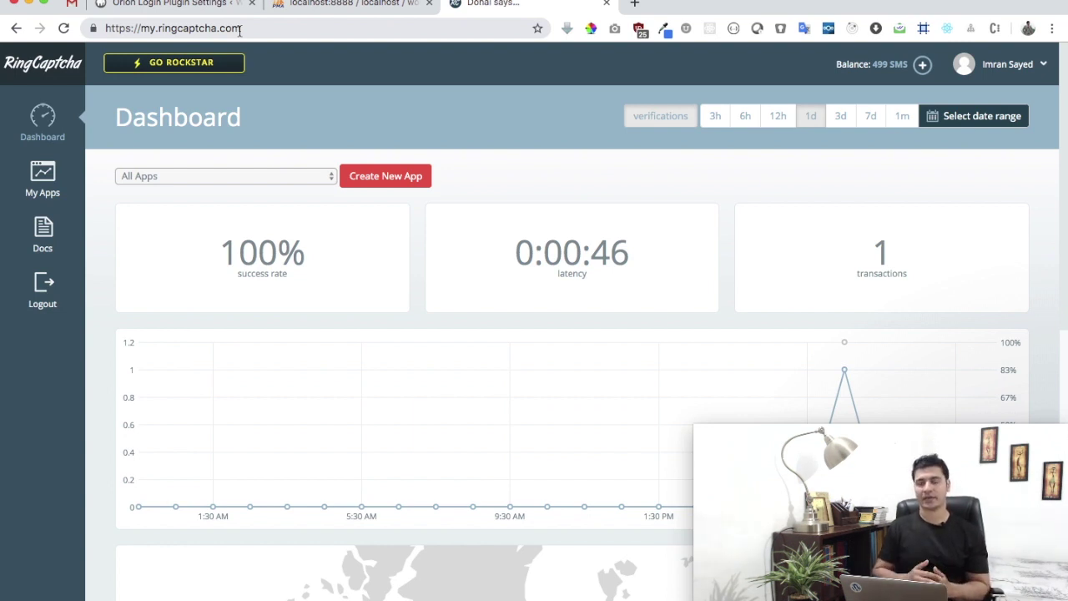
# Copy the account API key from RingCaptcha My Apps into the plugin's API KEY field
pyautogui.click(43, 175)
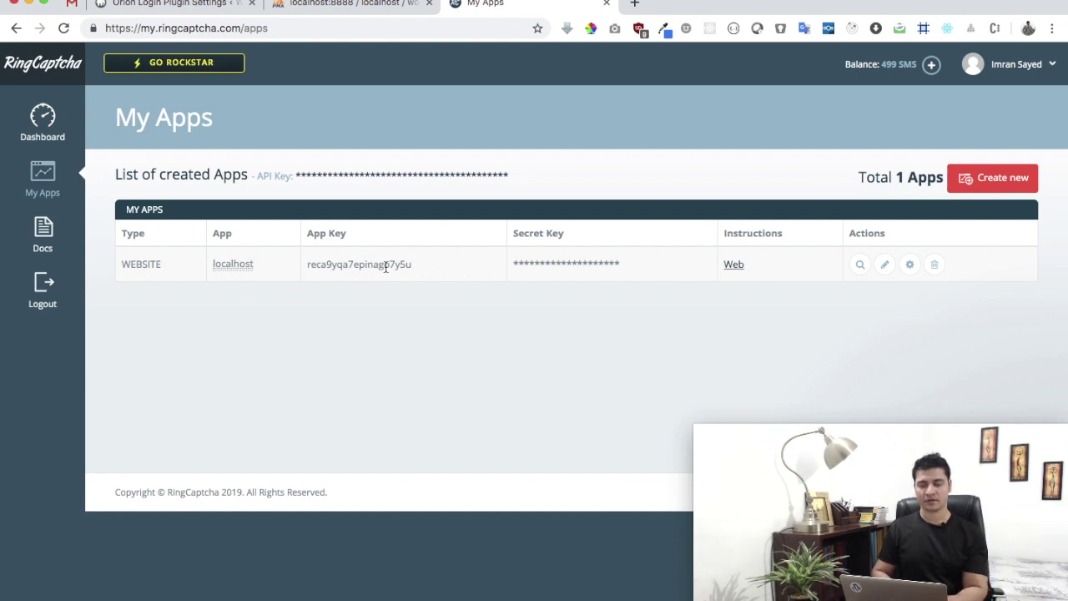
pyautogui.doubleClick(385, 265)
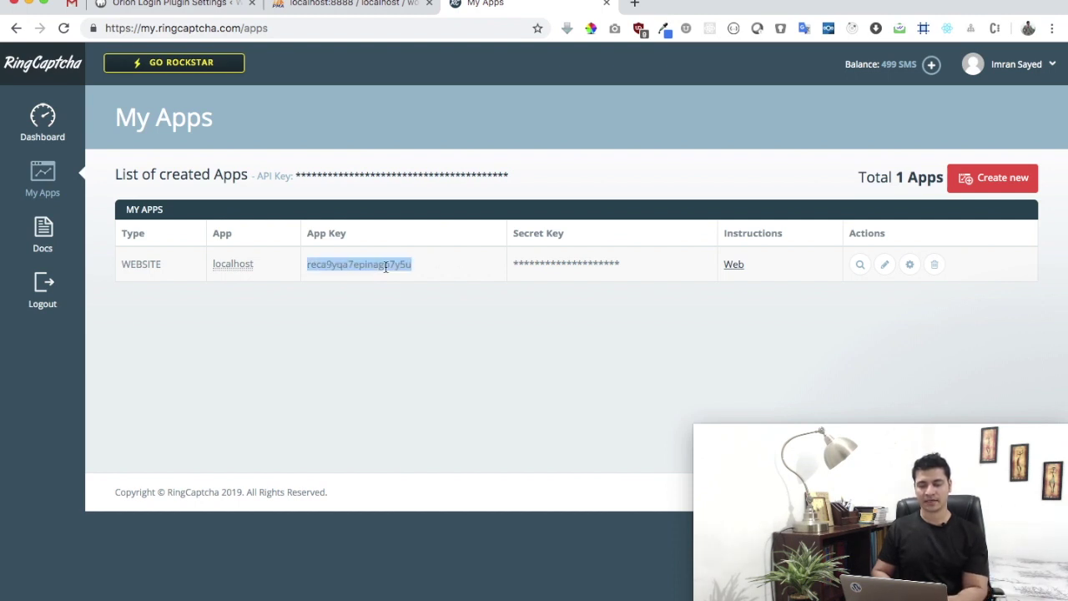
pyautogui.click(339, 180)
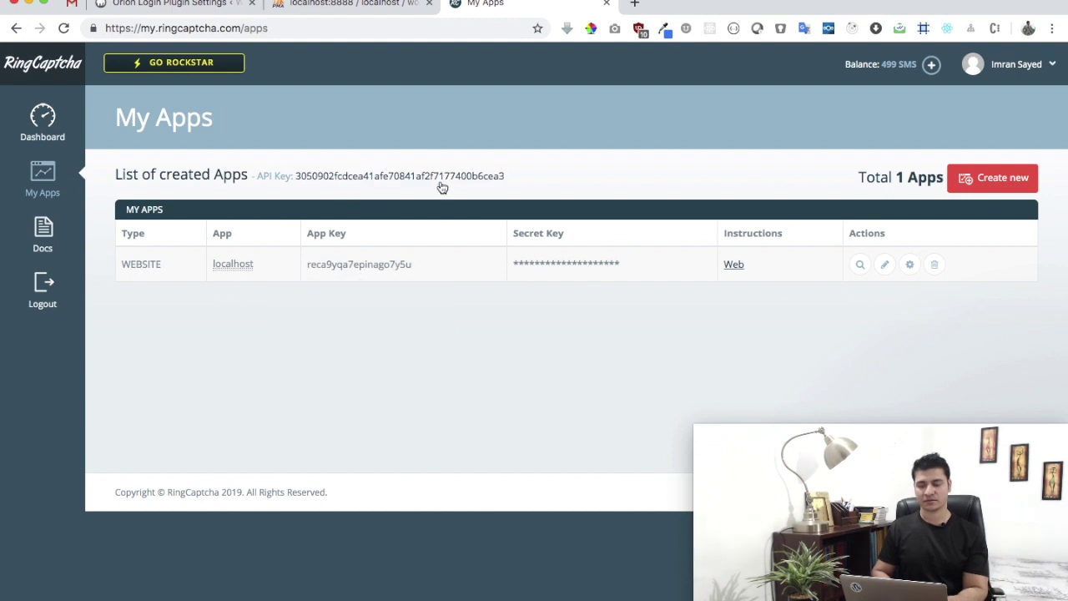
pyautogui.moveTo(505, 175); pyautogui.dragTo(317, 188)
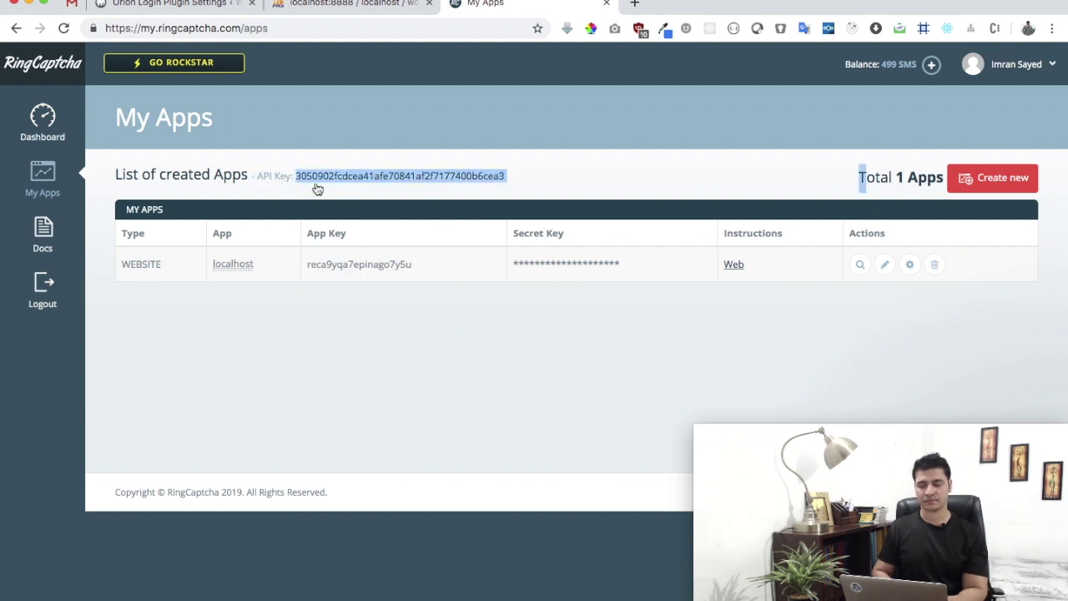
pyautogui.click(214, 3)
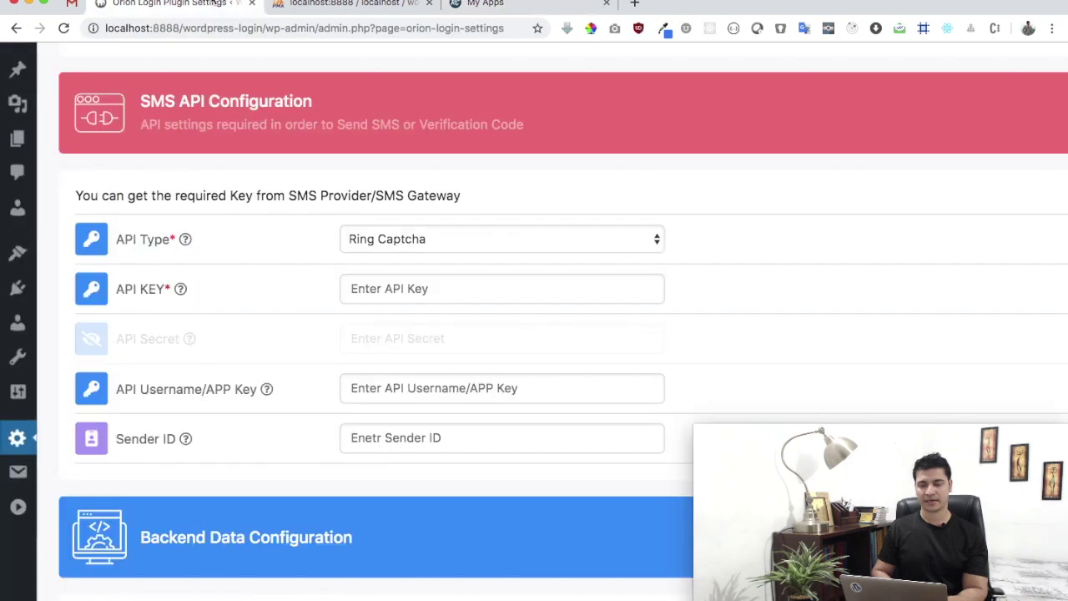
pyautogui.click(425, 292)
pyautogui.press('super+v')
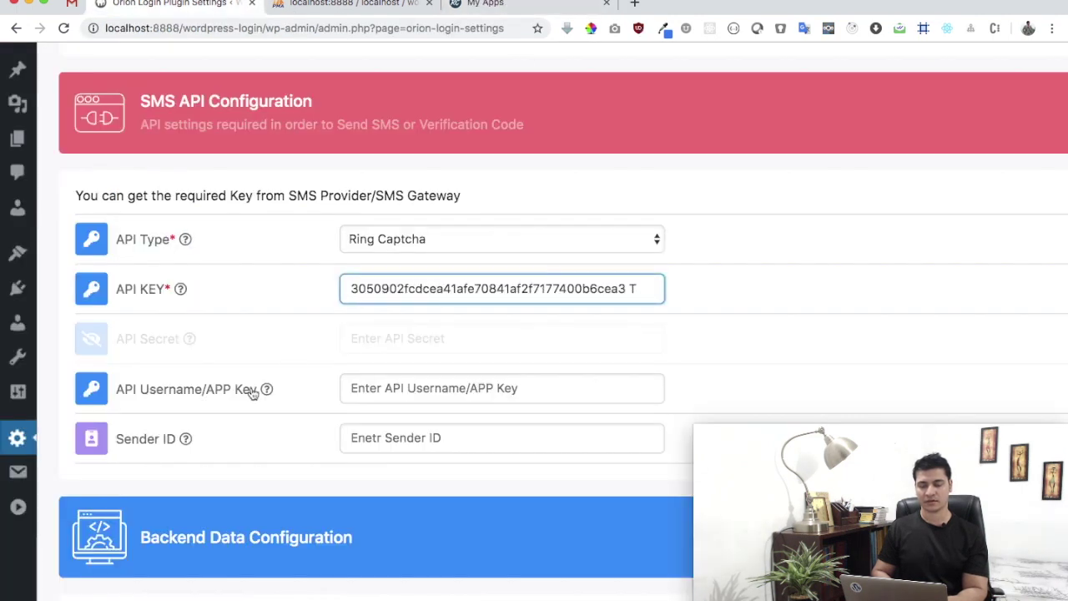
# Copy the localhost app's key into the API Username/APP Key field
pyautogui.click(544, 3)
pyautogui.moveTo(415, 263); pyautogui.dragTo(302, 265)
pyautogui.hotkey('ctrl', 'c')
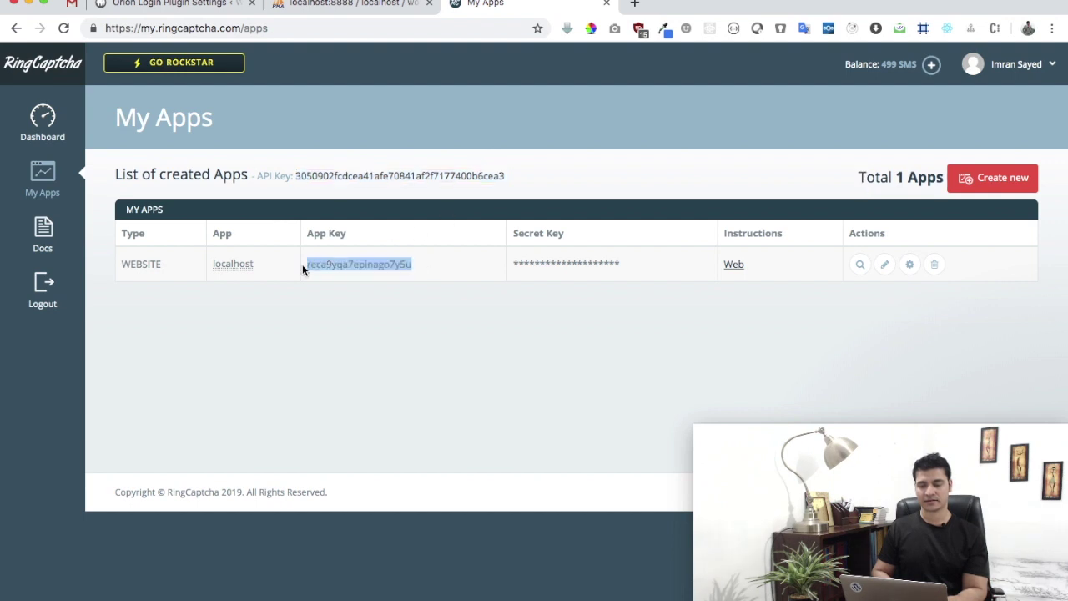
pyautogui.click(167, 3)
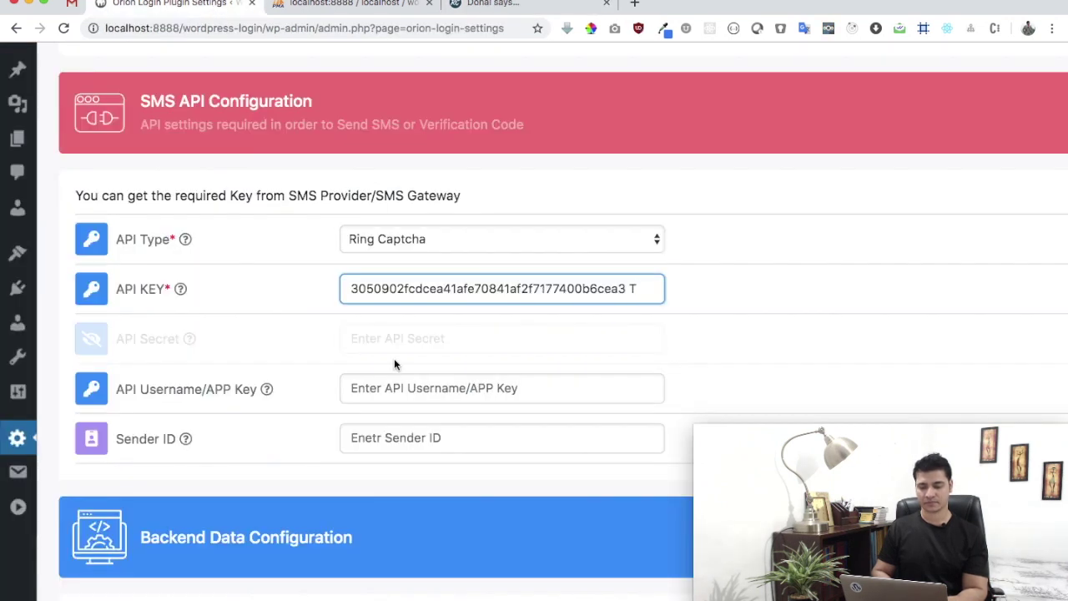
pyautogui.click(395, 388)
pyautogui.hotkey('ctrl', 'v')
pyautogui.click(829, 339)
pyautogui.scroll(-1, 830, 339)
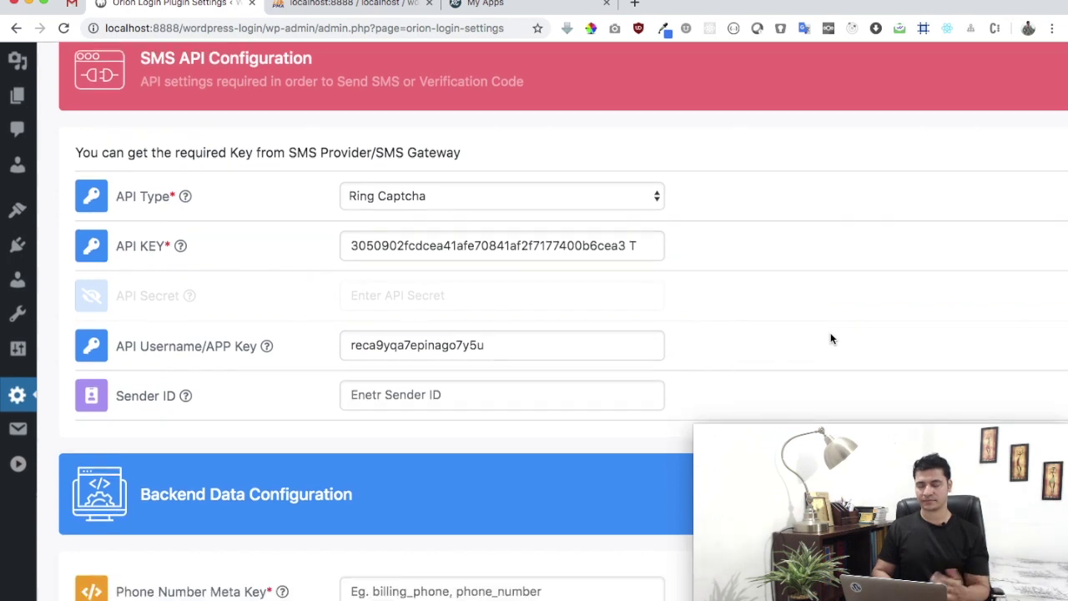
# Scroll to Backend Data Configuration, switch to phpMyAdmin's wp_usermeta listing and zoom out
pyautogui.scroll(-5, 830, 338)
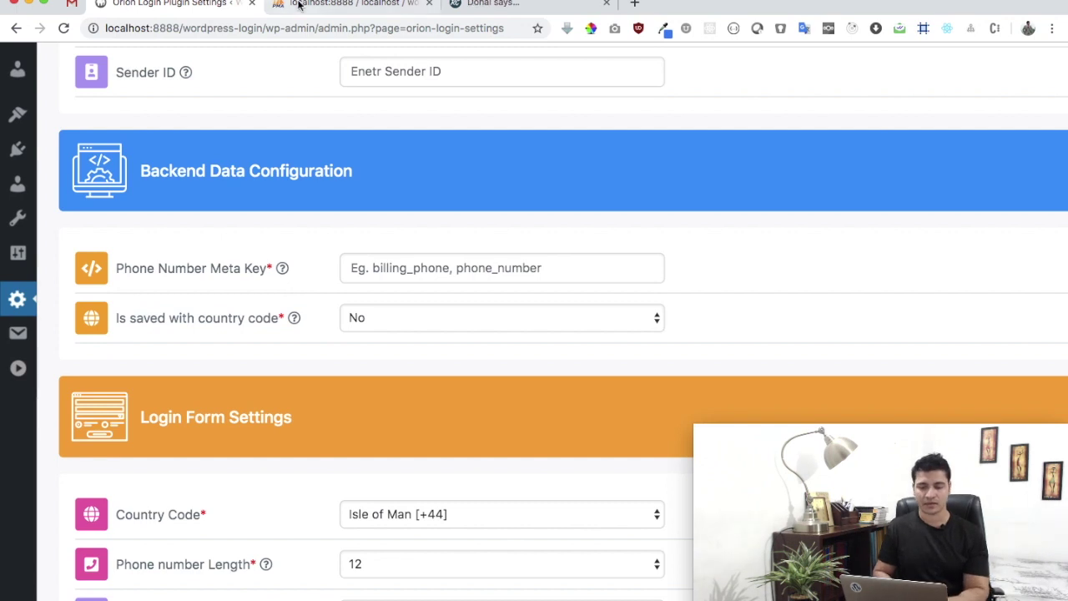
pyautogui.click(346, 5)
pyautogui.press('super+minus')
pyautogui.press('super+minus')
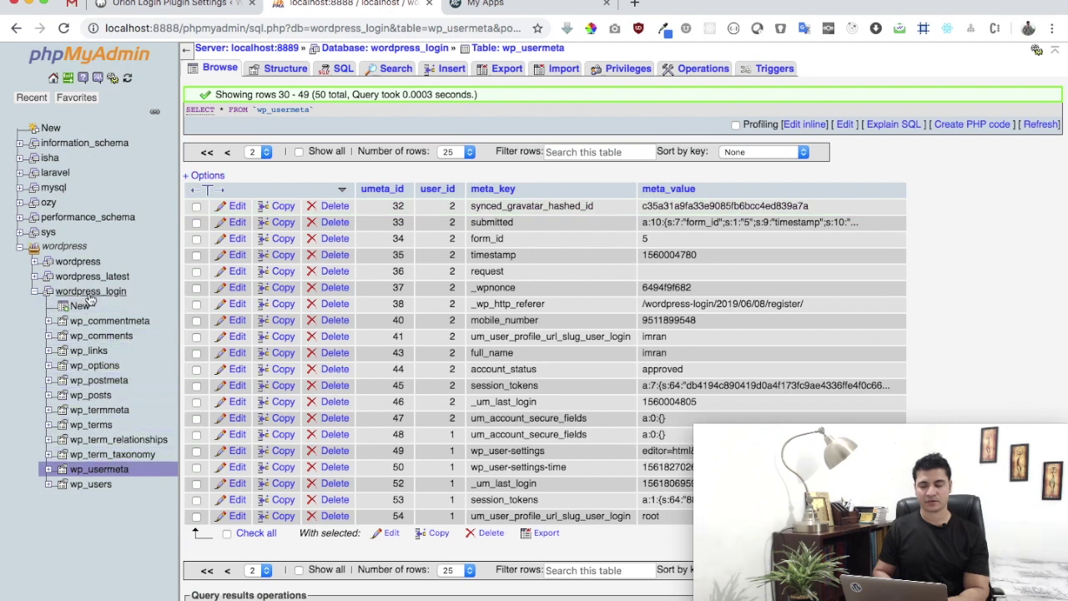
# Browse page 2 of wp_usermeta and copy the mobile_number meta_key cell
pyautogui.click(100, 473)
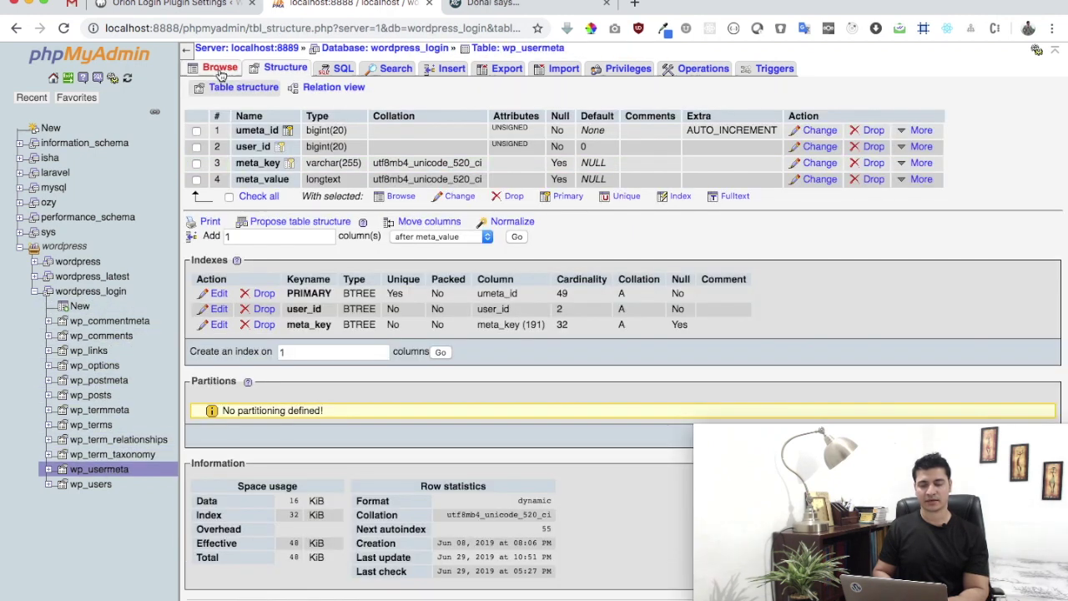
pyautogui.click(220, 70)
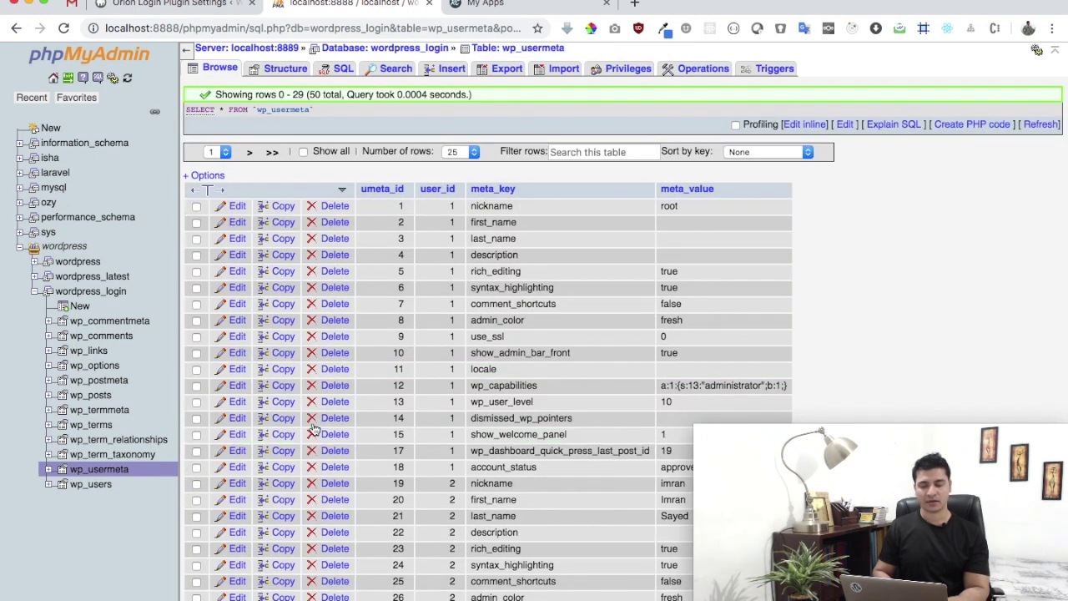
pyautogui.scroll(-5, 317, 443)
pyautogui.scroll(1, 250, 509)
pyautogui.click(248, 530)
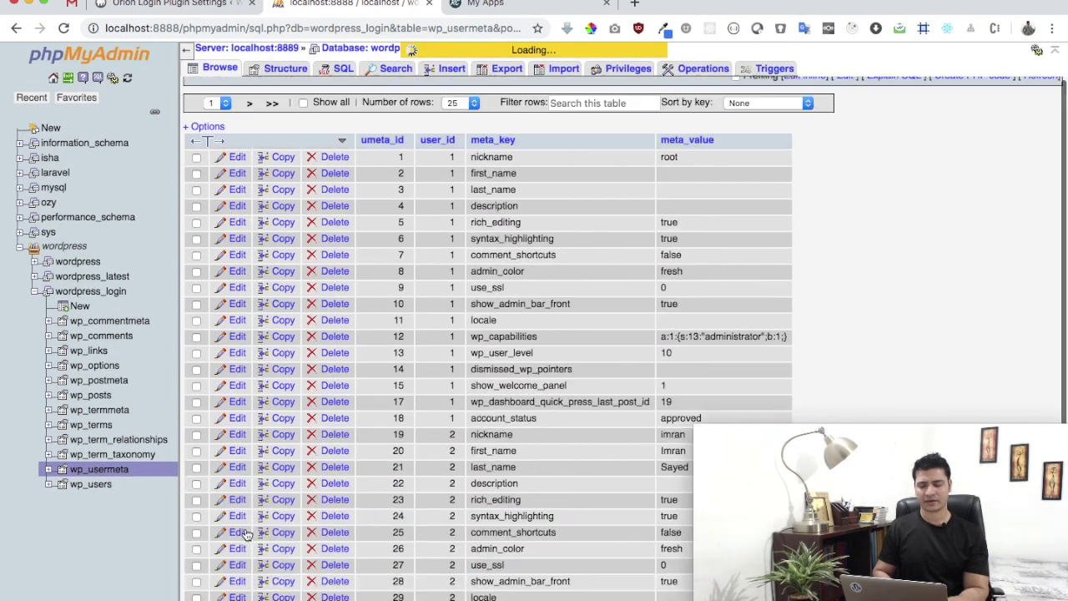
pyautogui.scroll(5, 462, 413)
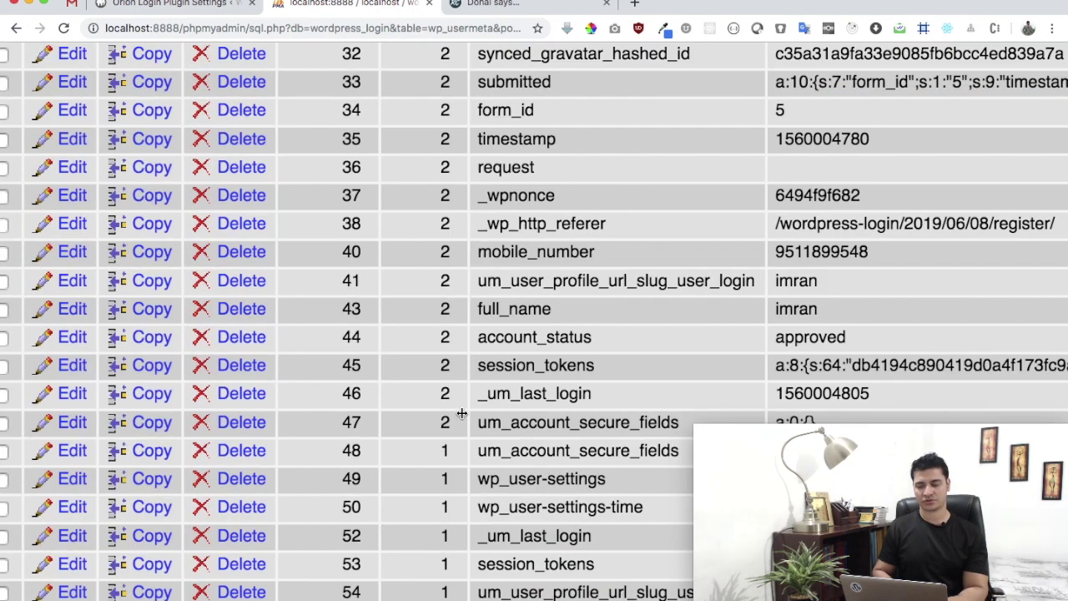
pyautogui.scroll(3, 584, 220)
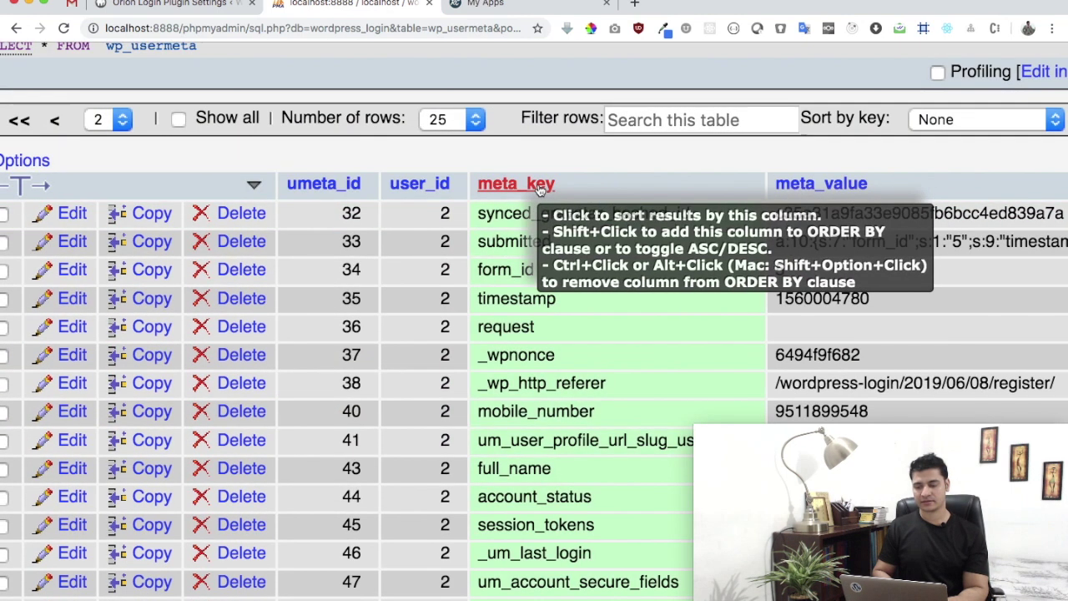
pyautogui.scroll(-2, 676, 157)
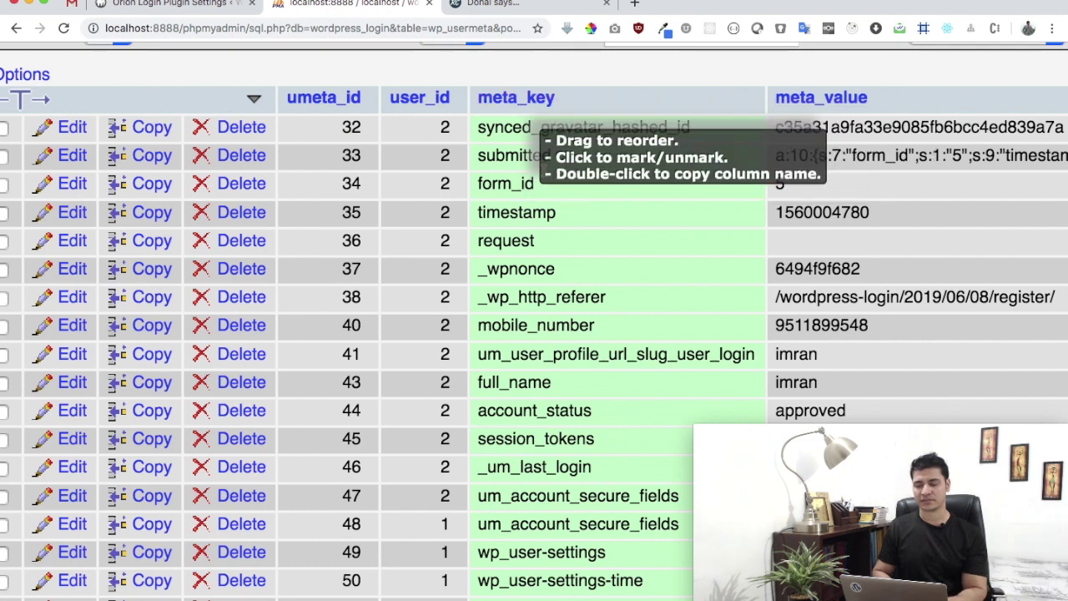
pyautogui.doubleClick(523, 322)
pyautogui.hotkey('ctrl', 'c')
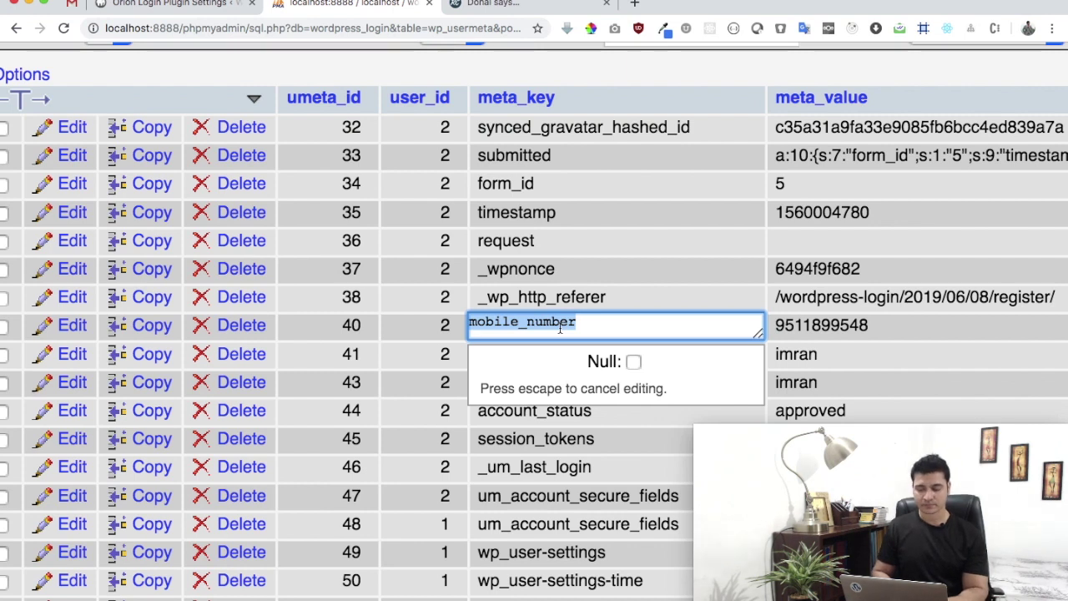
pyautogui.click(224, 7)
# Paste mobile_number into the Phone Number Meta Key field
pyautogui.click(417, 269)
pyautogui.hotkey('ctrl', 'v')
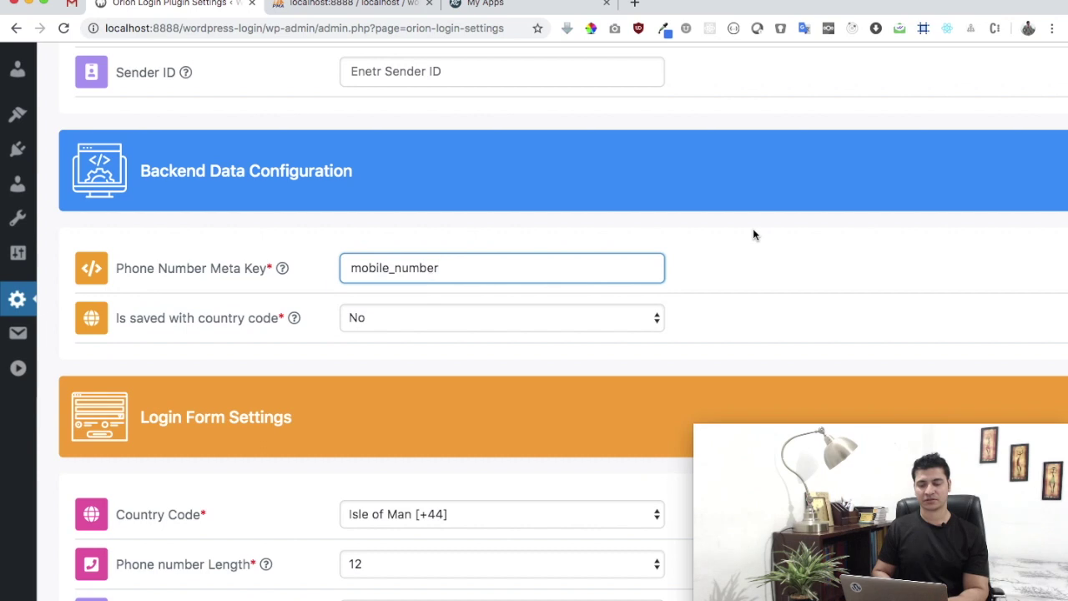
pyautogui.click(753, 228)
pyautogui.moveTo(223, 323)
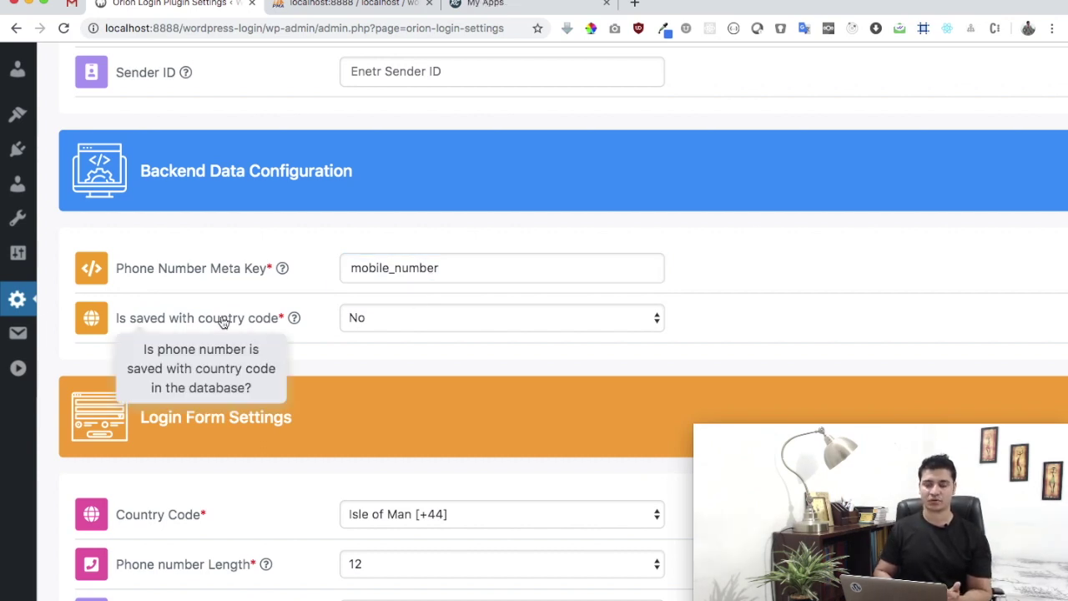
# Set 'Is saved with country code' to Yes
pyautogui.click(342, 5)
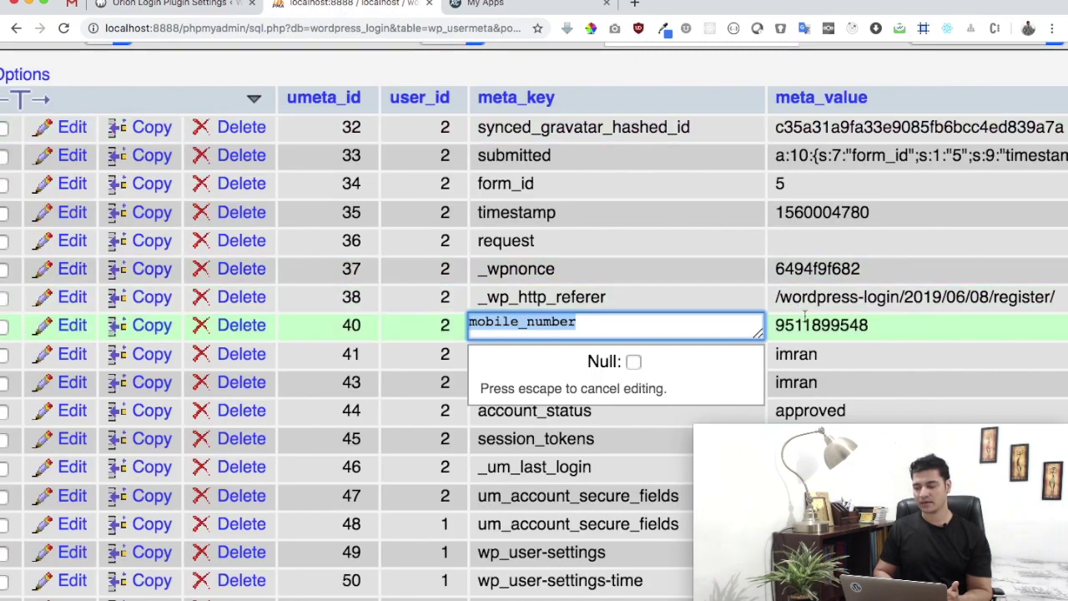
pyautogui.click(175, 5)
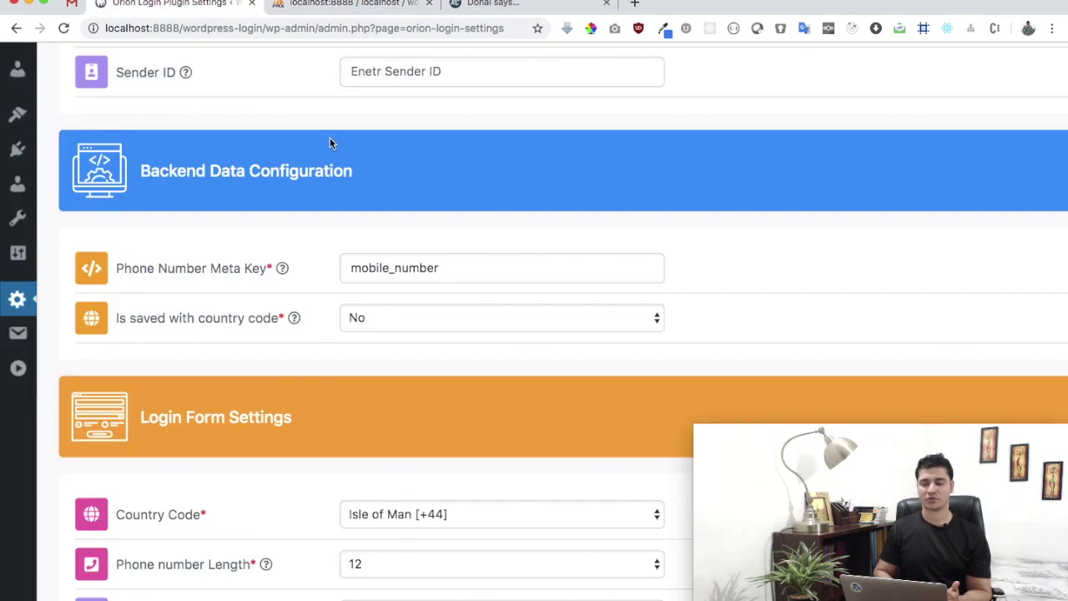
pyautogui.click(413, 317)
pyautogui.click(411, 331)
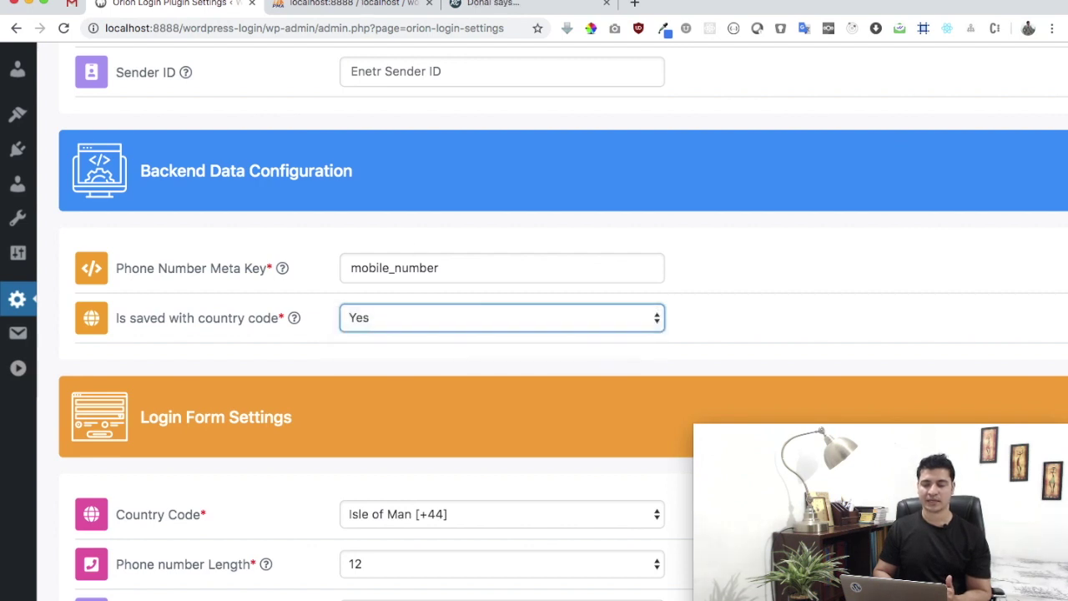
# Prefix the stored mobile_number value with 91 in phpMyAdmin
pyautogui.click(351, 4)
pyautogui.click(798, 323)
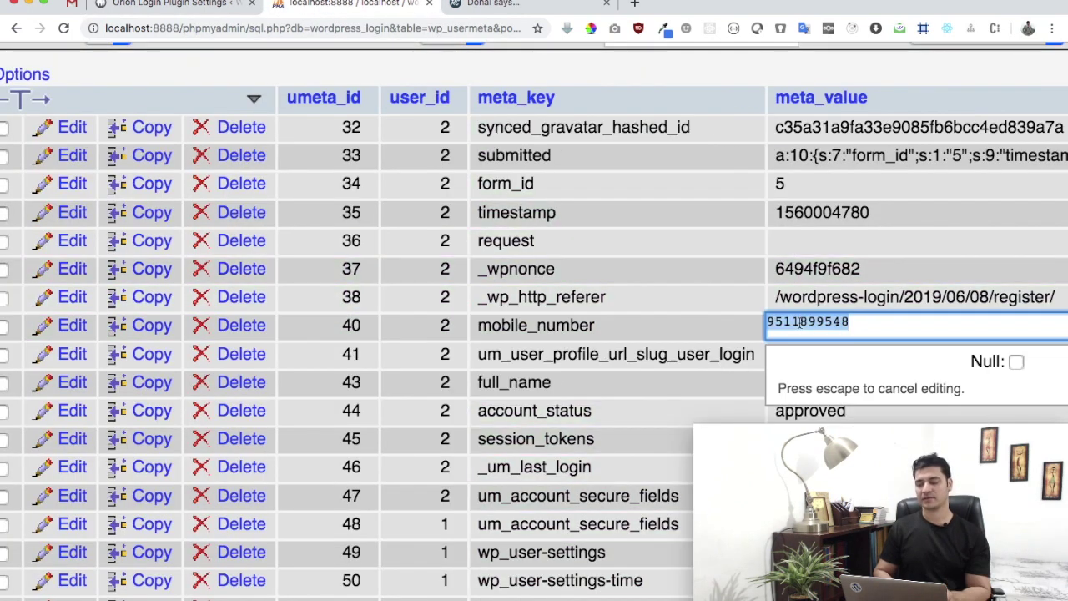
pyautogui.press('Left')
pyautogui.write('91')
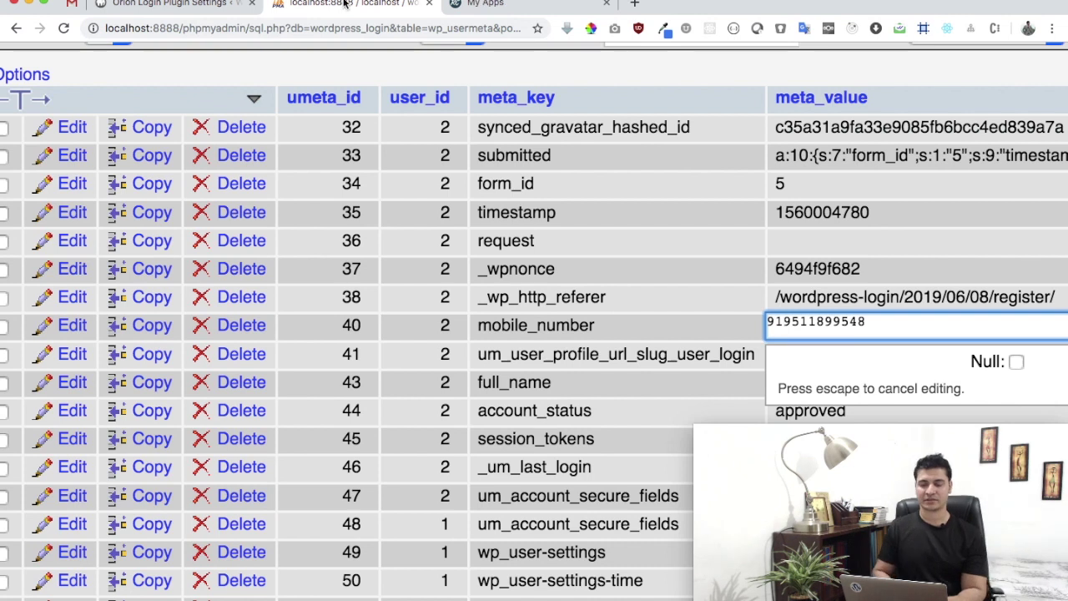
# Change 'Is saved with country code' to 'Yes with + (plus) sign'
pyautogui.click(176, 3)
pyautogui.click(461, 322)
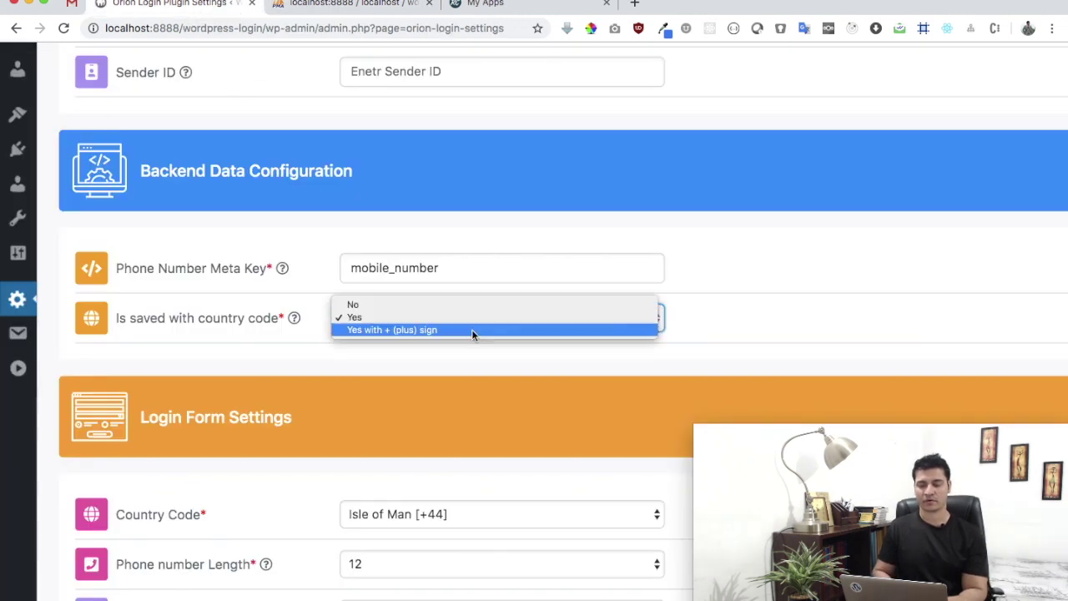
pyautogui.click(466, 329)
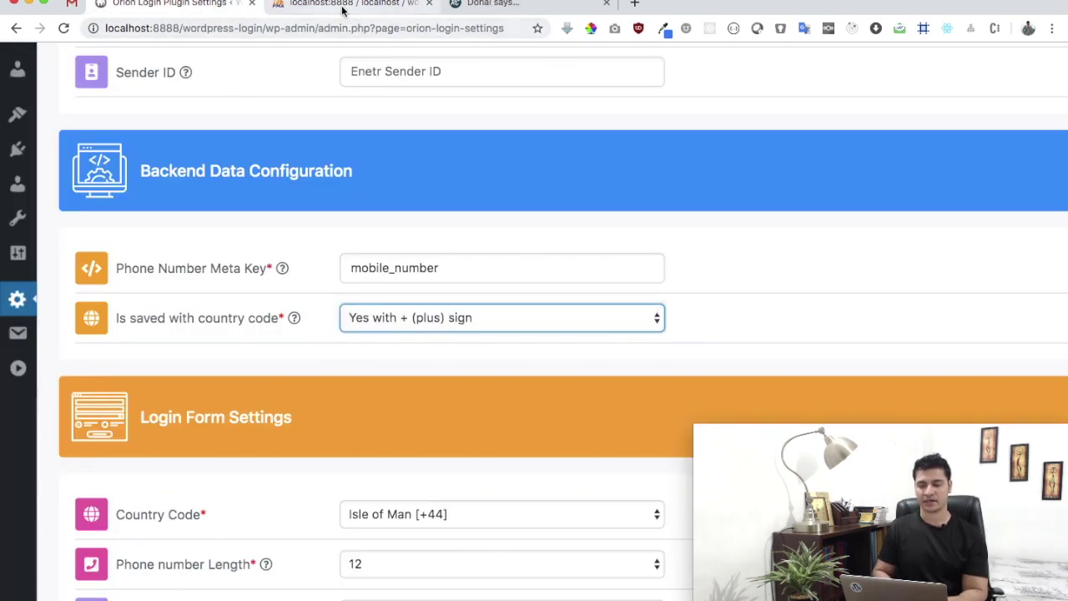
# Add a + before 91 in the stored mobile number and save it
pyautogui.click(482, 5)
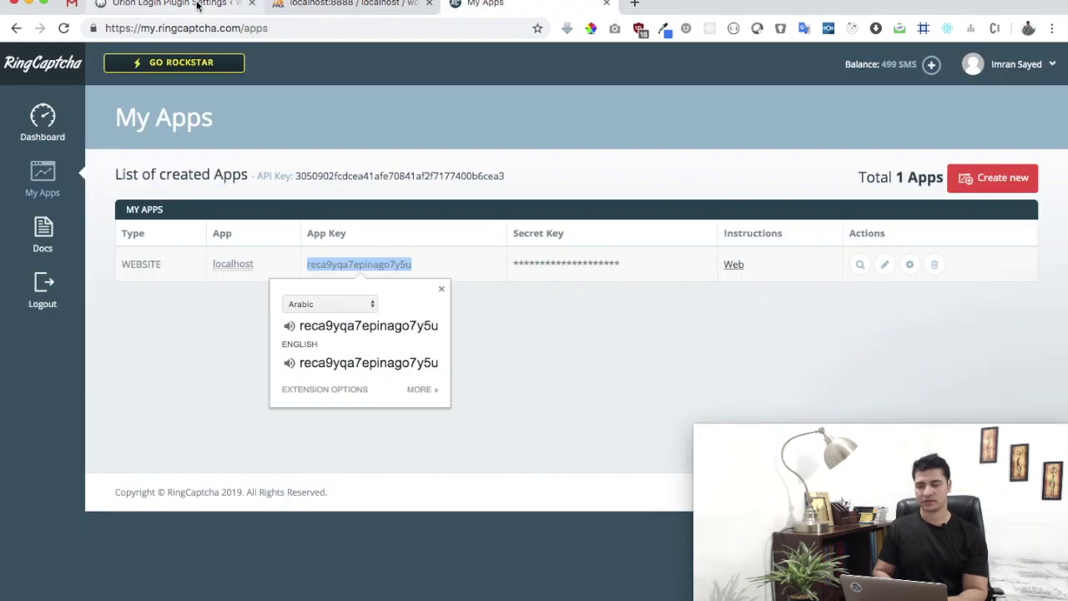
pyautogui.hotkey('ctrl', 'Tab')
pyautogui.hotkey('ctrl', 'Tab')
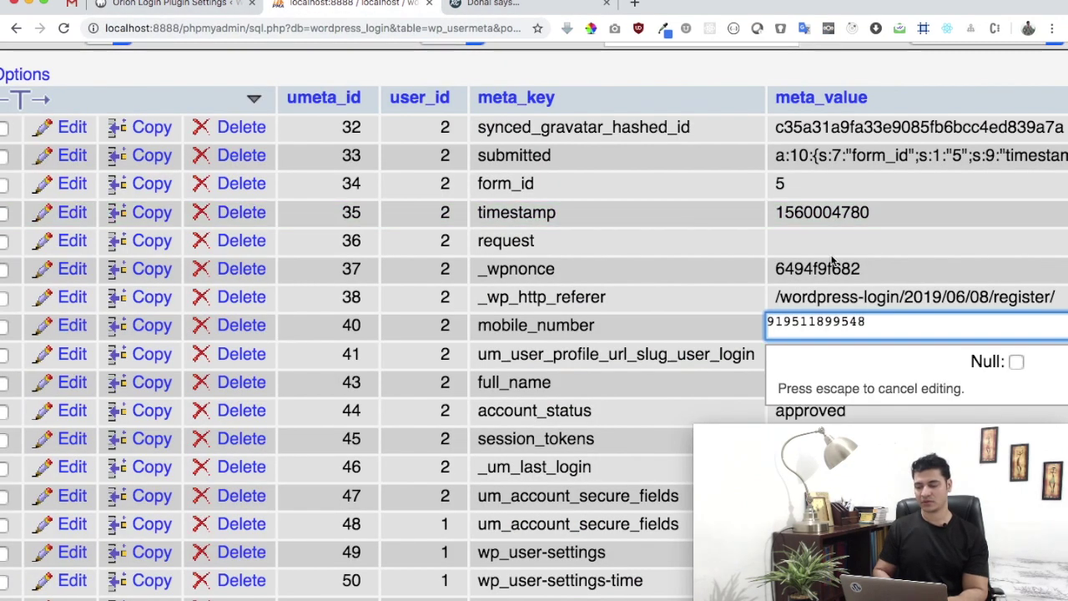
pyautogui.press('Left')
pyautogui.press('Left')
pyautogui.write('+')
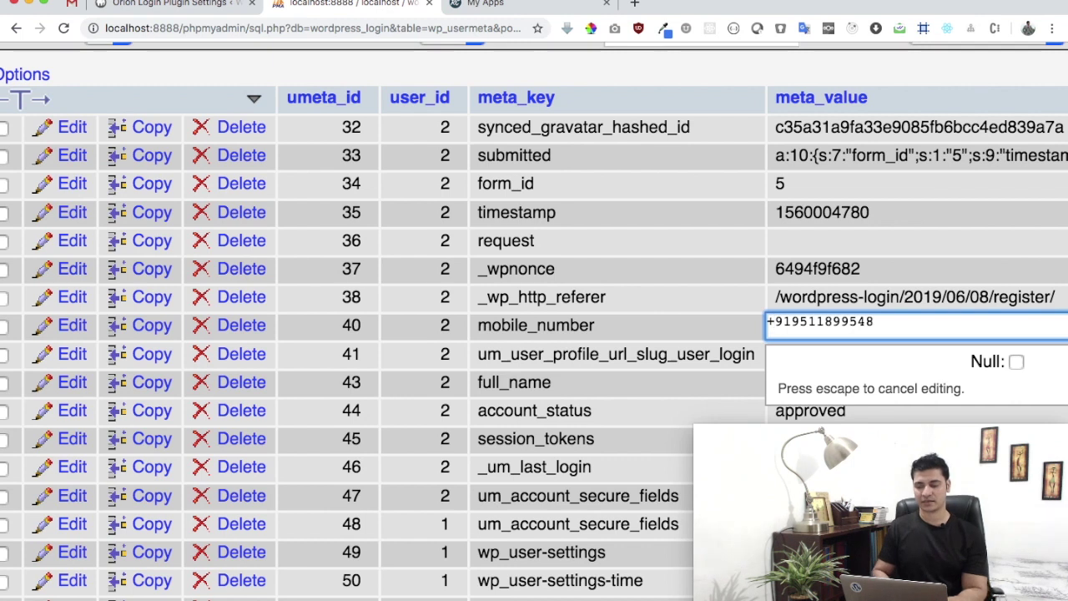
pyautogui.press('Right')
pyautogui.press('Right')
pyautogui.click(534, 325)
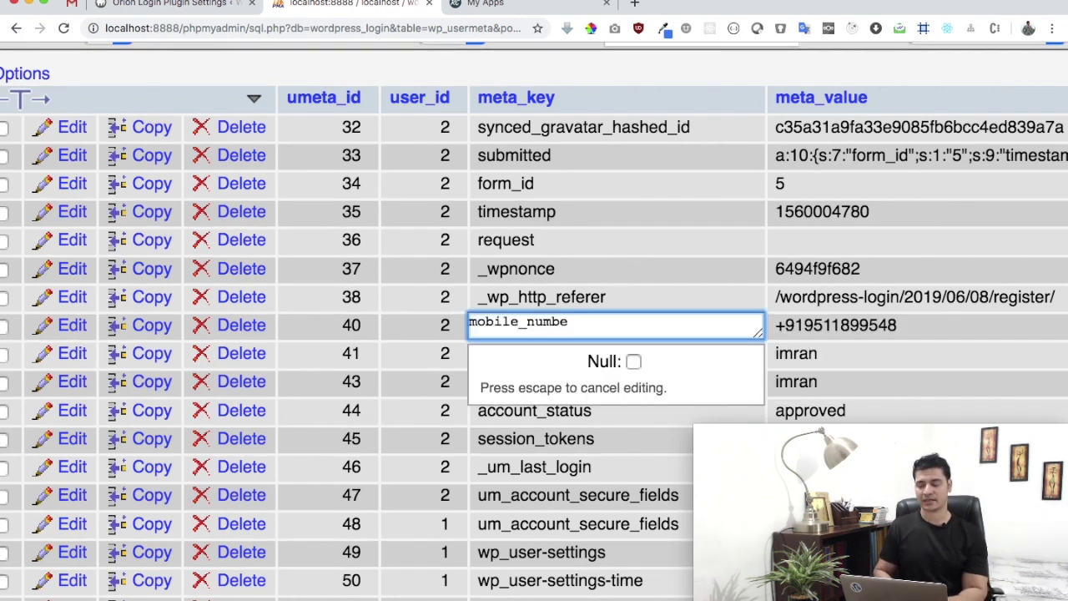
pyautogui.write('r')
pyautogui.click(824, 317)
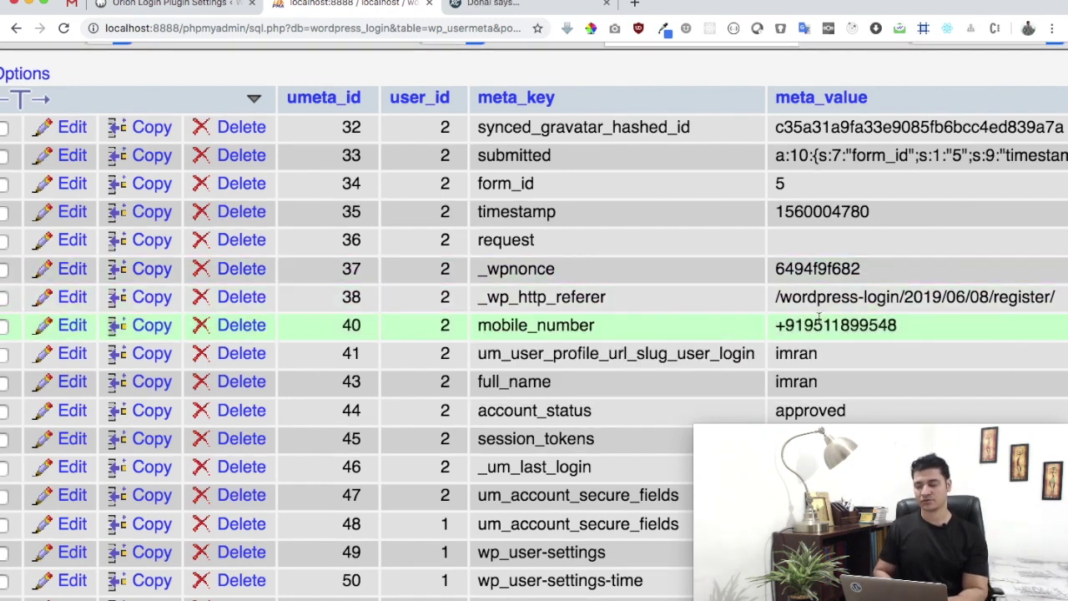
pyautogui.hotkey('ctrl', 'Left')
pyautogui.press('Tab')
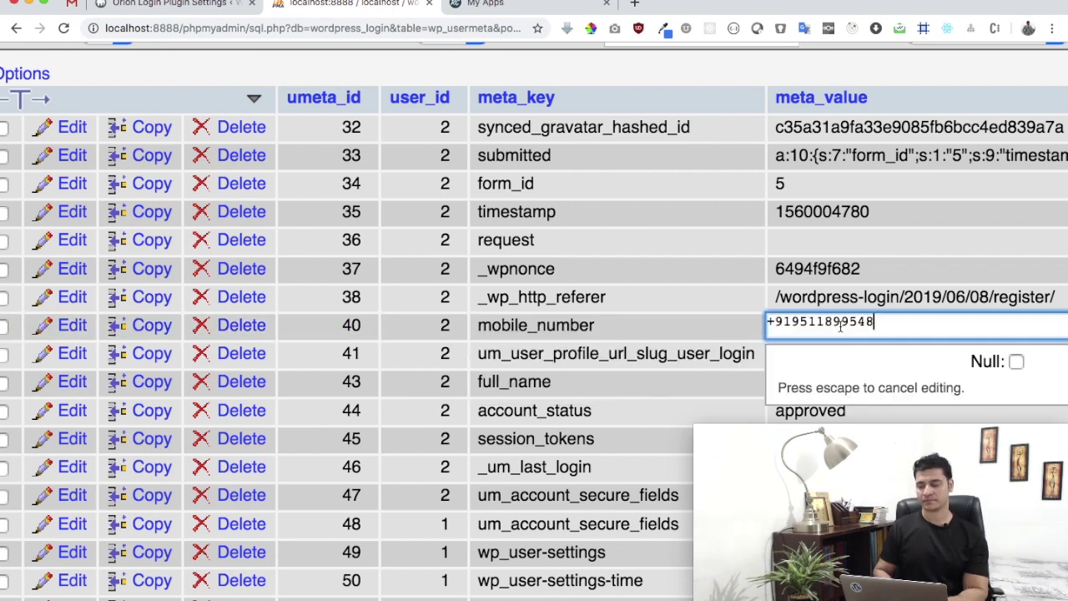
pyautogui.press('BackSpace')
pyautogui.press('BackSpace')
pyautogui.press('BackSpace')
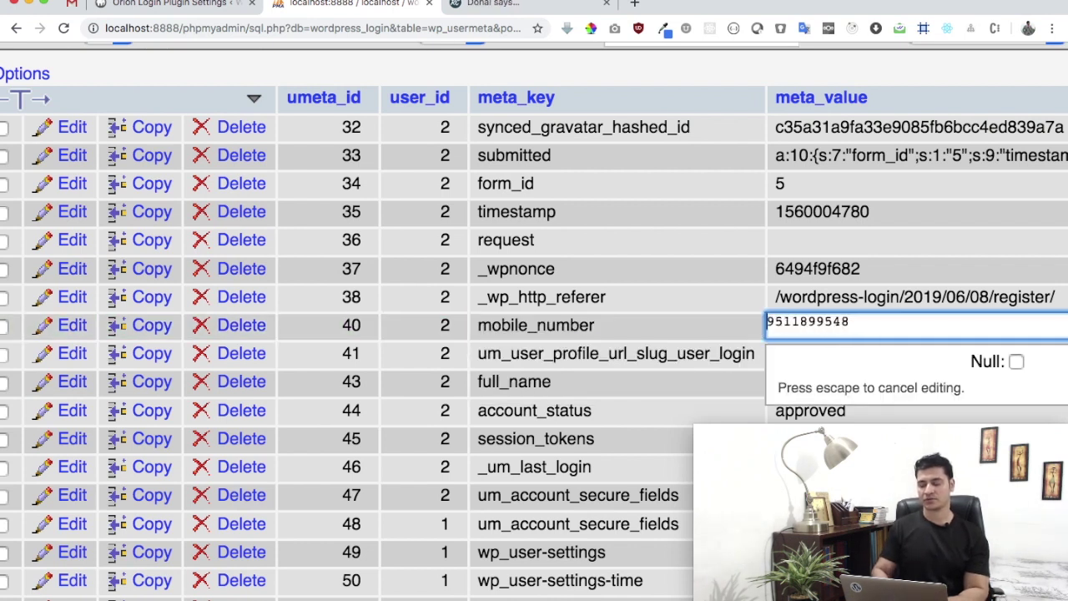
pyautogui.press('Return')
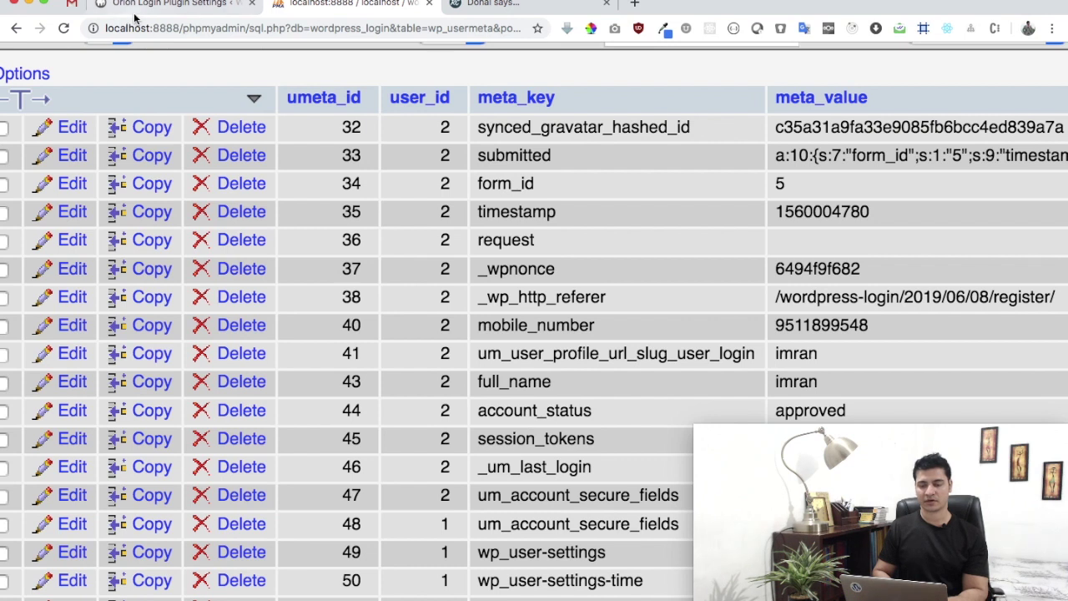
# Set 'Is saved with country code' back to No
pyautogui.click(133, 13)
pyautogui.click(421, 317)
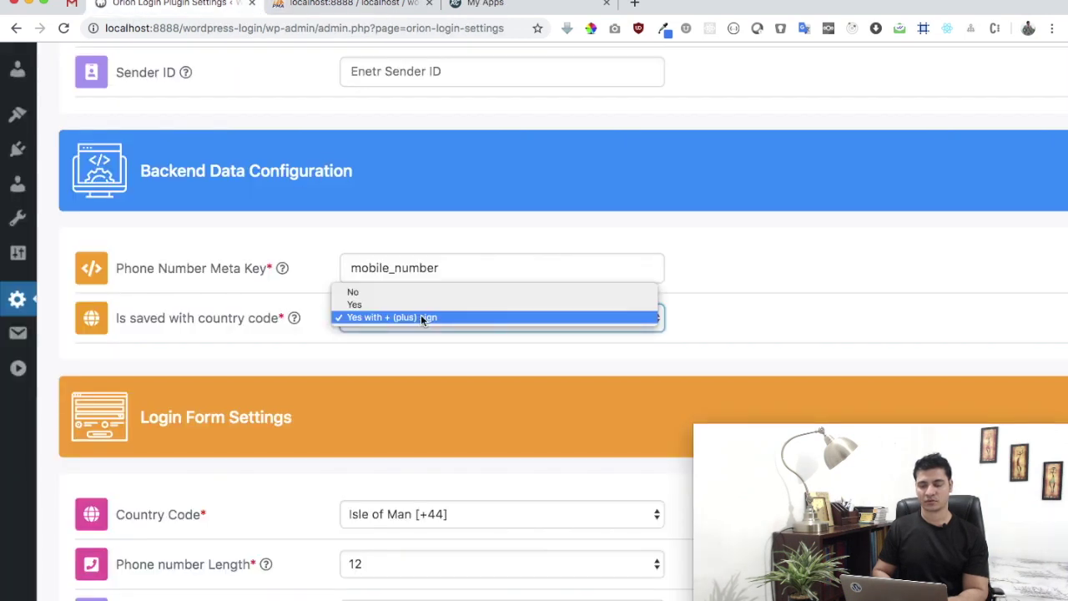
pyautogui.click(422, 291)
# Choose India [+91] as the Login Form Settings Country Code
pyautogui.scroll(-2, 696, 236)
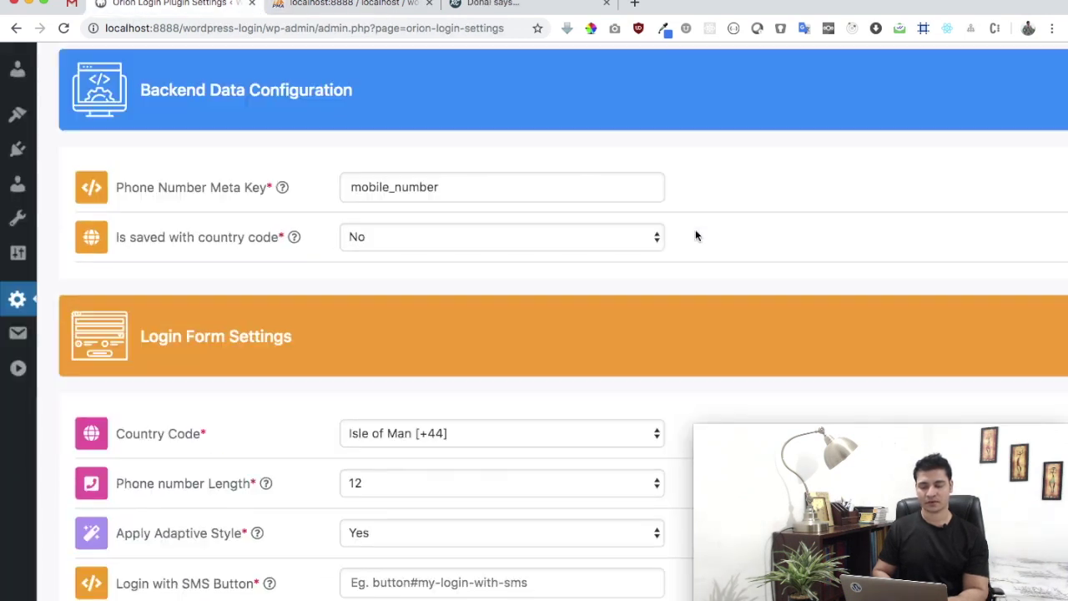
pyautogui.scroll(-3, 696, 236)
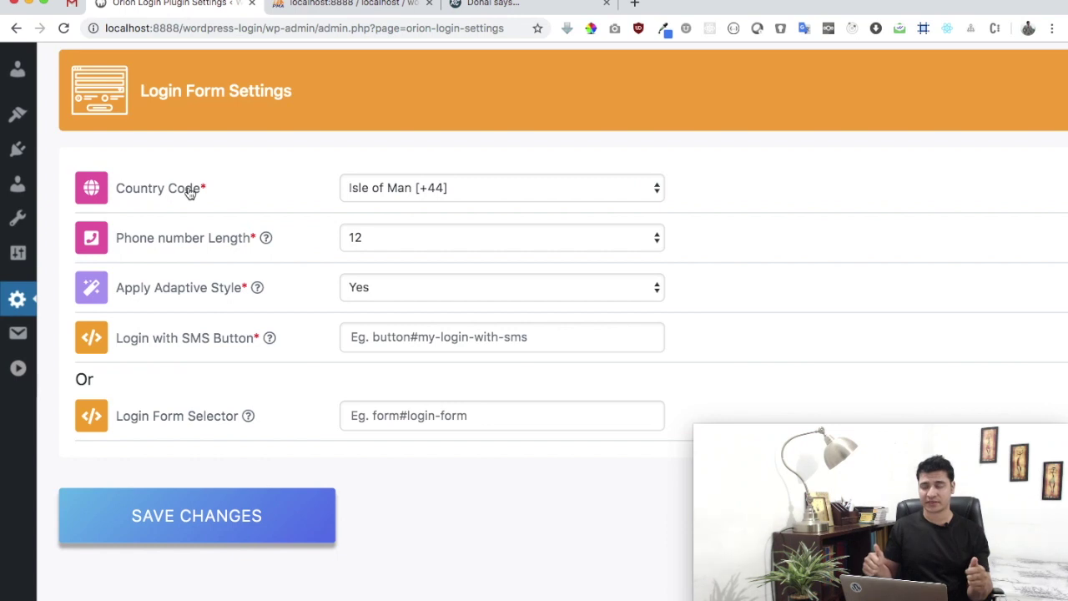
pyautogui.click(368, 195)
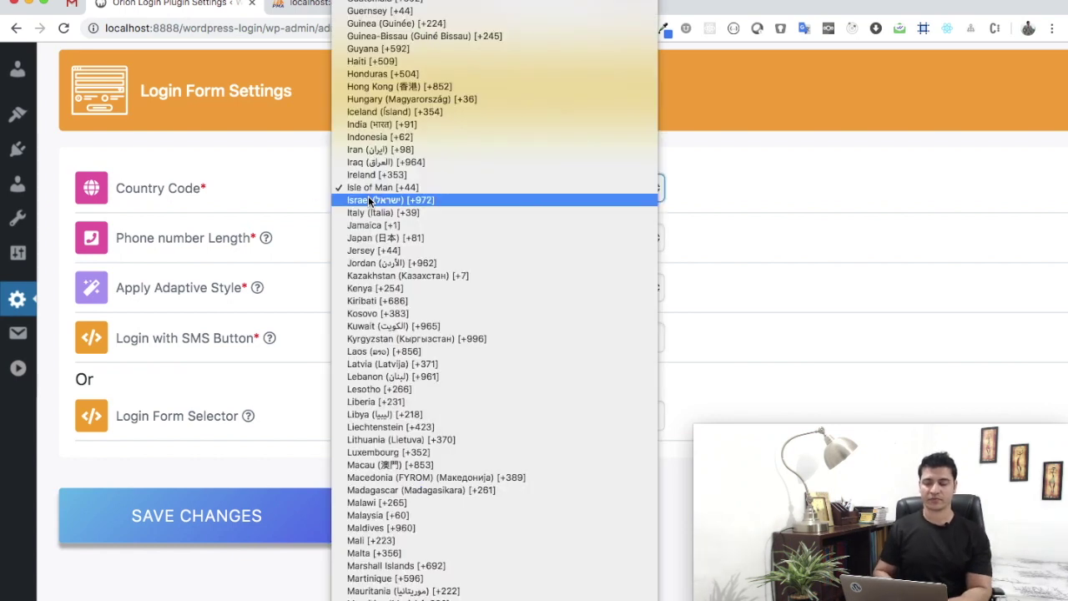
pyautogui.scroll(-3, 368, 197)
pyautogui.scroll(1, 368, 199)
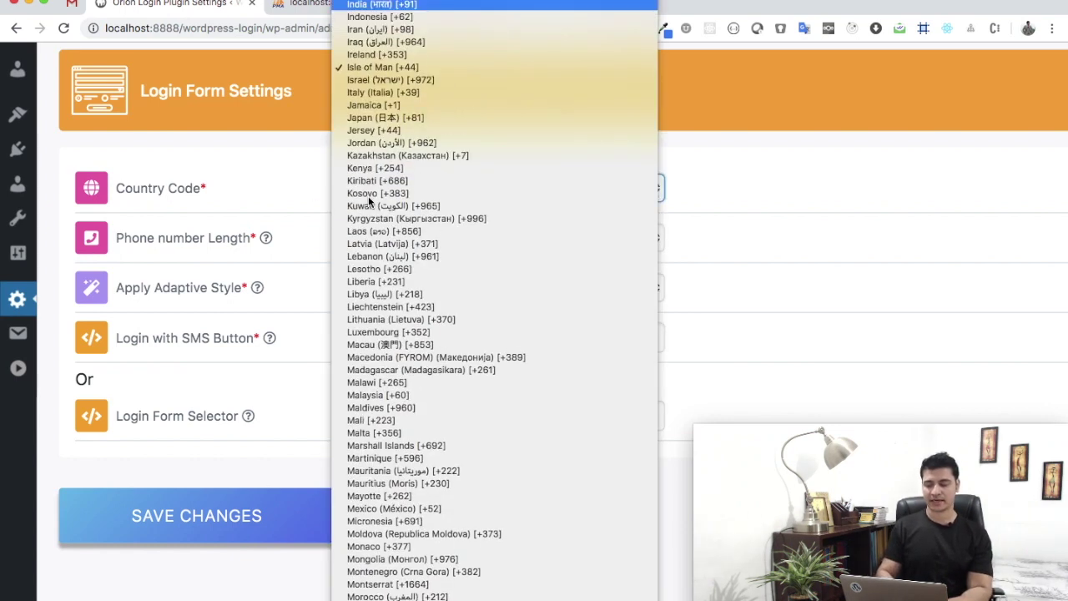
pyautogui.click(375, 7)
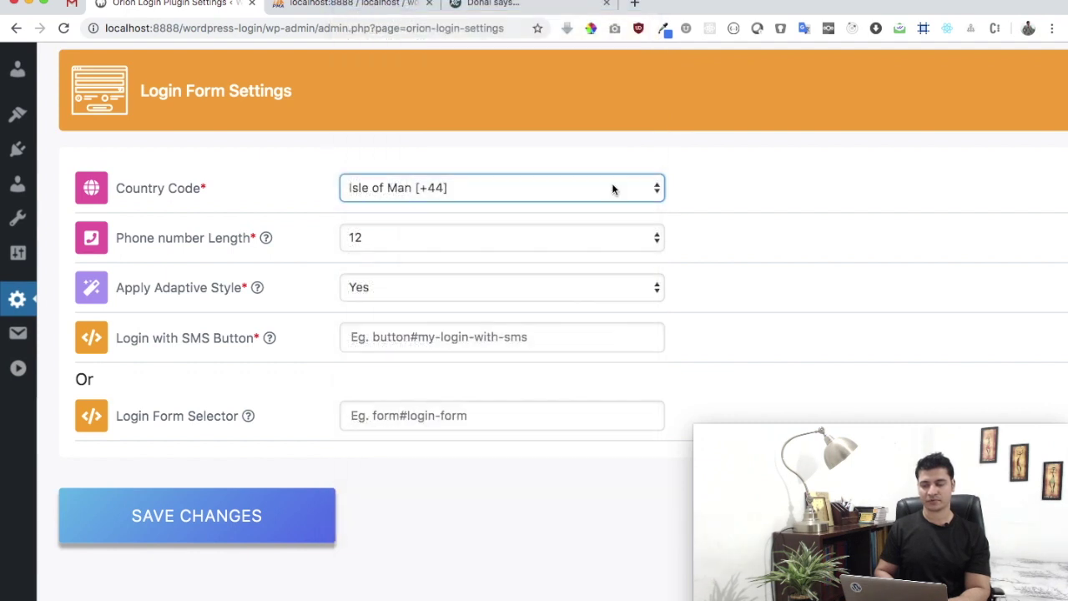
pyautogui.click(491, 237)
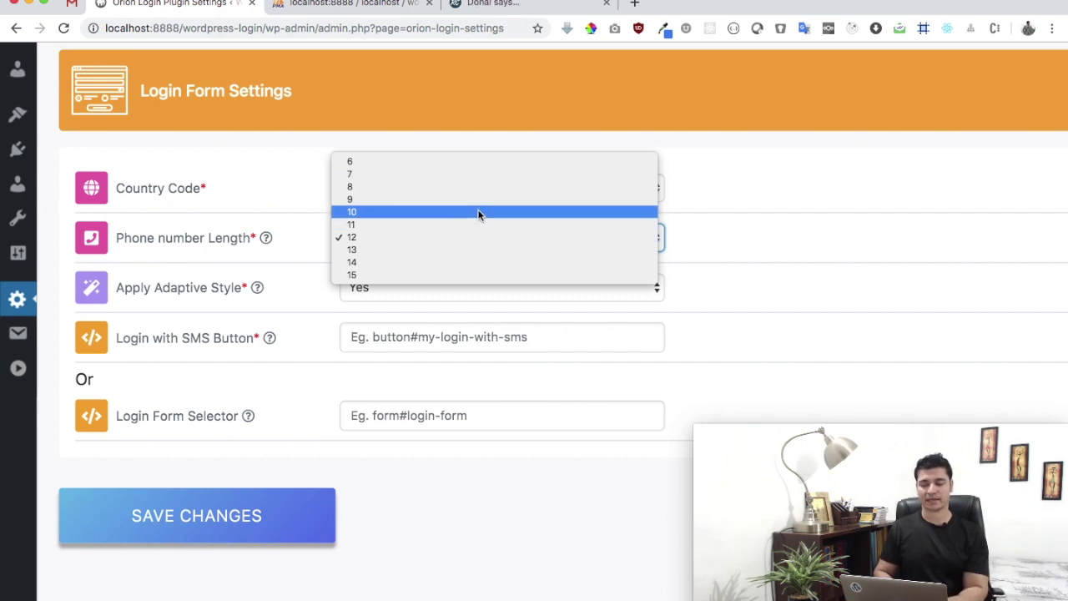
# Pick 10 from the Phone number Length dropdown, leaving Apply Adaptive Style at Yes
pyautogui.click(477, 211)
pyautogui.moveTo(226, 294)
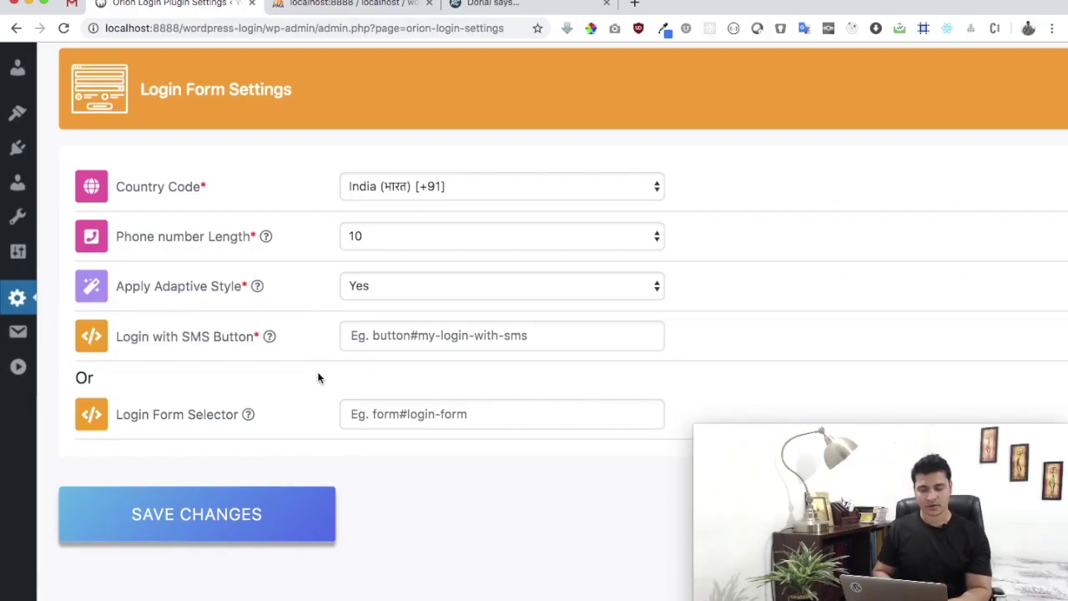
pyautogui.moveTo(247, 338)
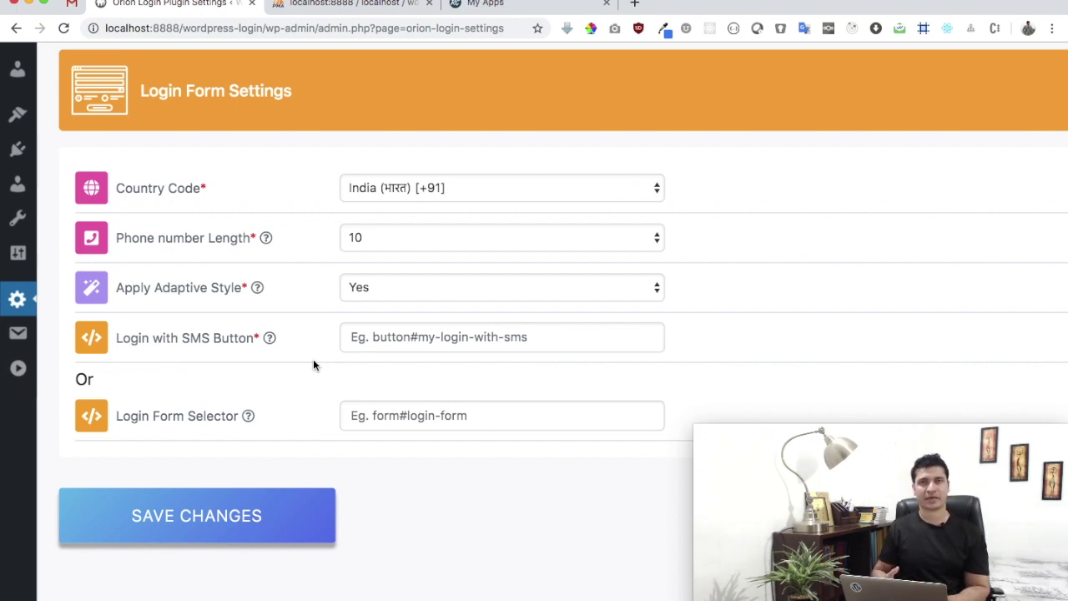
pyautogui.click(408, 338)
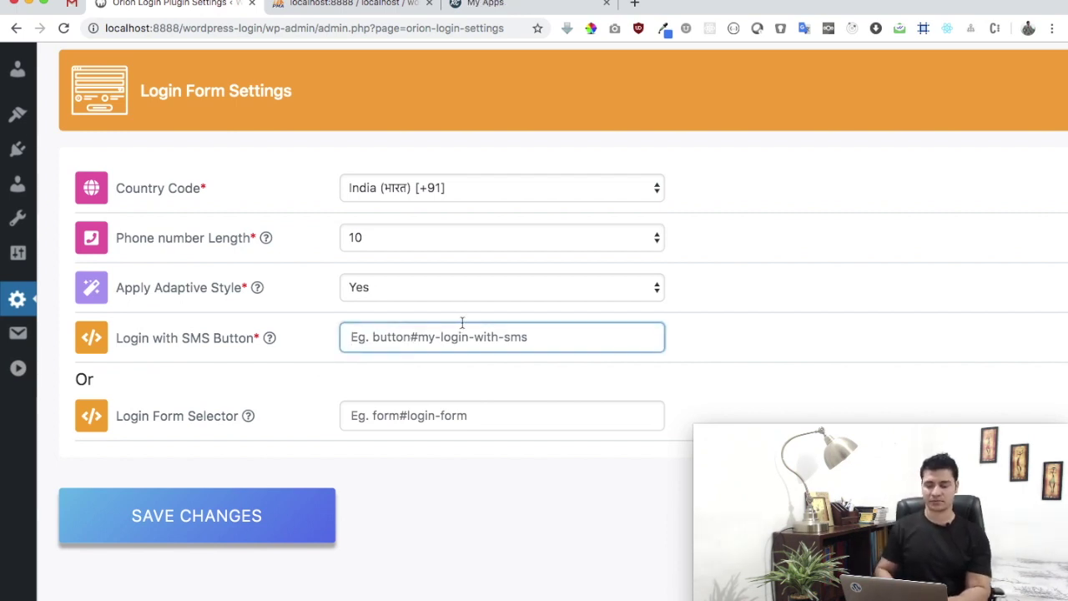
# Open an incognito window and load localhost:8888/wordpress-login/login
pyautogui.press('super+shift+n')
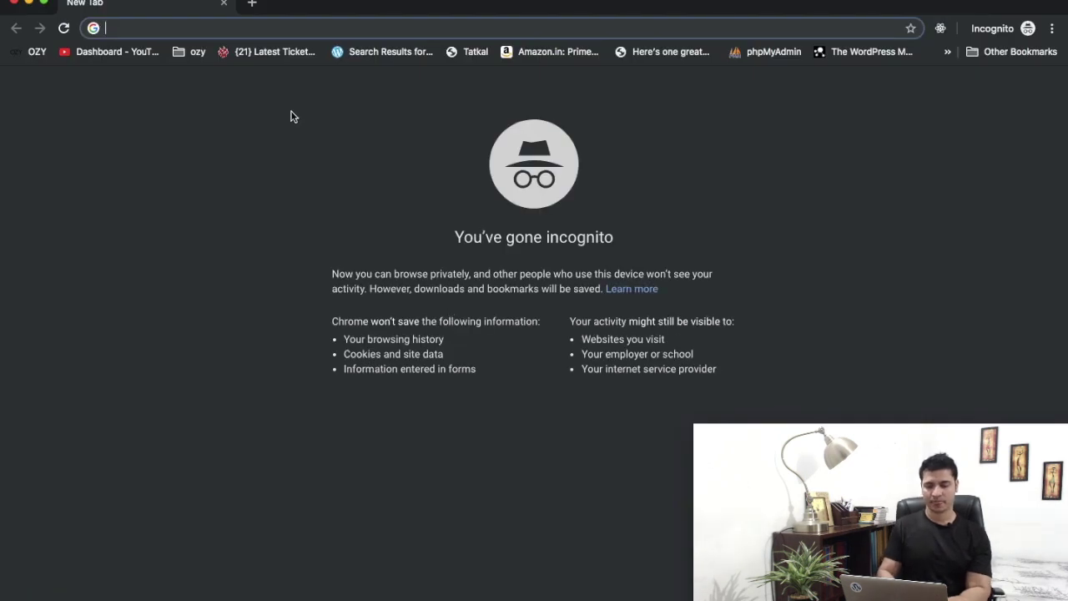
pyautogui.write('localhost:')
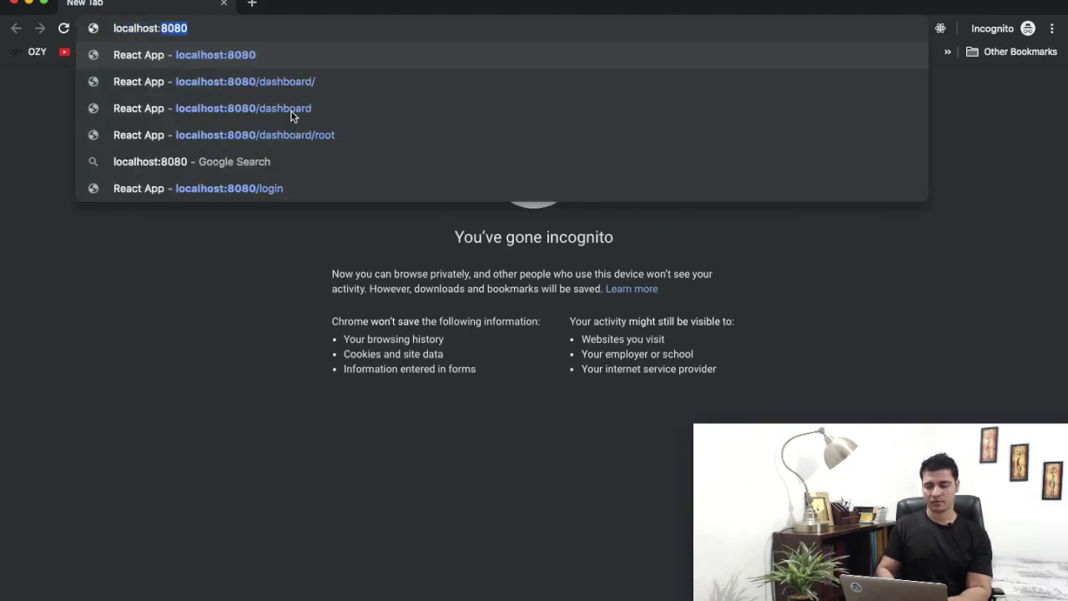
pyautogui.write('88')
pyautogui.press('Right')
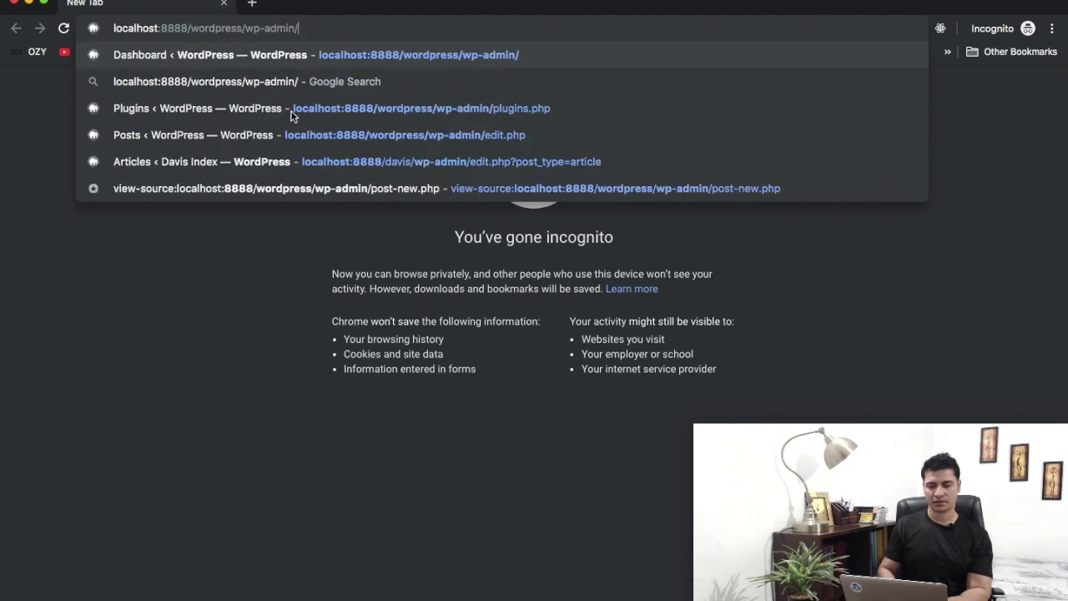
pyautogui.hotkey('shift', 'Left')
pyautogui.hotkey('shift', 'Left')
pyautogui.hotkey('shift', 'Left')
pyautogui.hotkey('shift', 'Left')
pyautogui.hotkey('shift', 'Left')
pyautogui.hotkey('shift', 'Left')
pyautogui.hotkey('shift', 'Left')
pyautogui.hotkey('shift', 'Left')
pyautogui.hotkey('shift', 'Left')
pyautogui.press('BackSpace')
pyautogui.press('BackSpace')
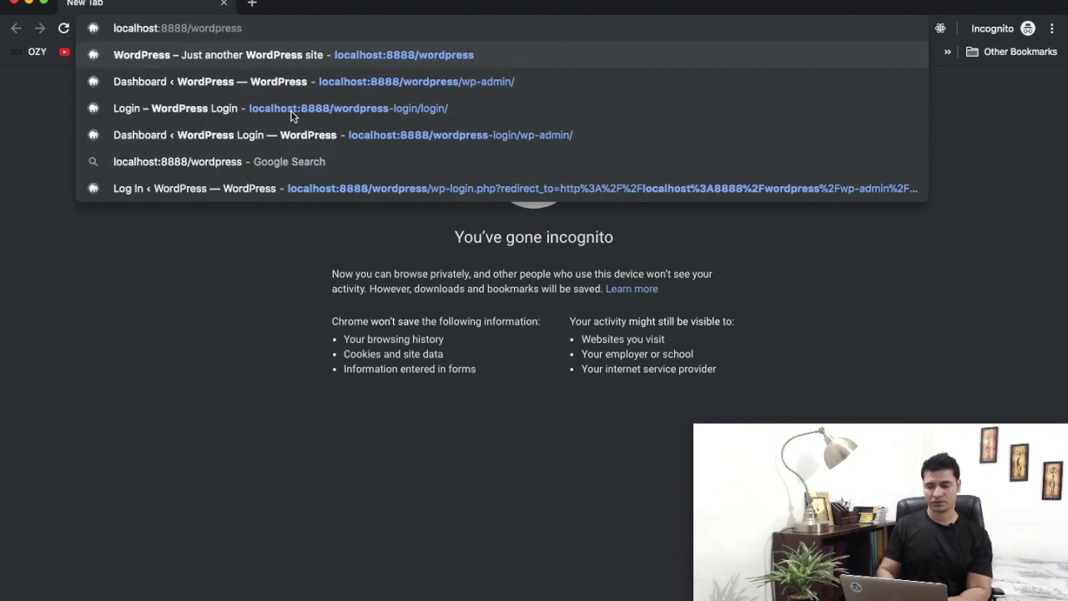
pyautogui.write('-lo')
pyautogui.press('Right')
pyautogui.hotkey('shift', 'Left')
pyautogui.hotkey('shift', 'Left')
pyautogui.hotkey('shift', 'Left')
pyautogui.hotkey('shift', 'Left')
pyautogui.hotkey('shift', 'Left')
pyautogui.hotkey('shift', 'Left')
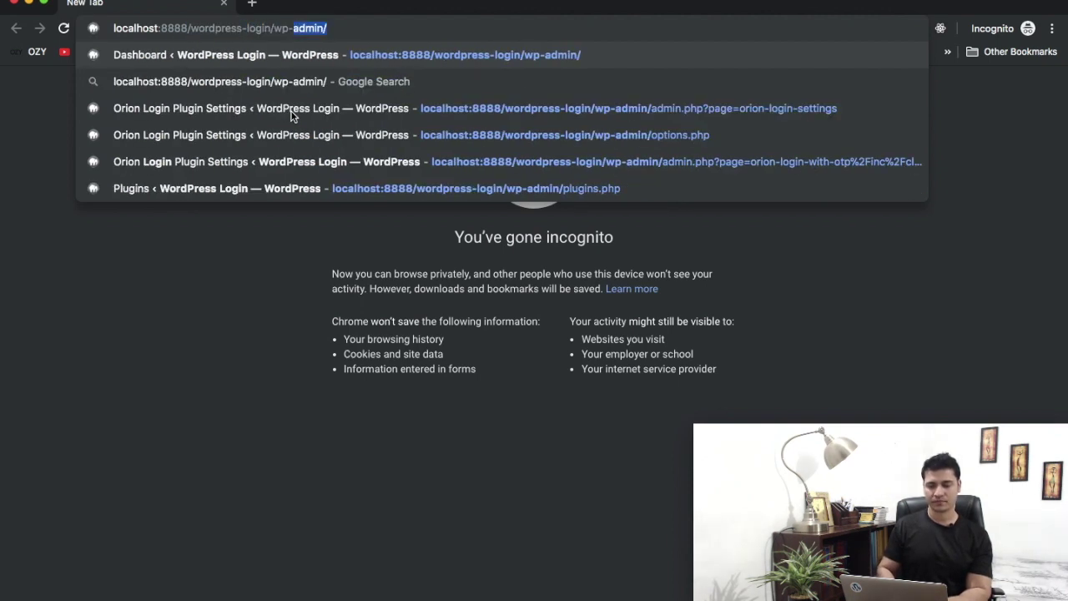
pyautogui.hotkey('shift', 'Left')
pyautogui.hotkey('shift', 'Left')
pyautogui.hotkey('shift', 'Left')
pyautogui.write('login')
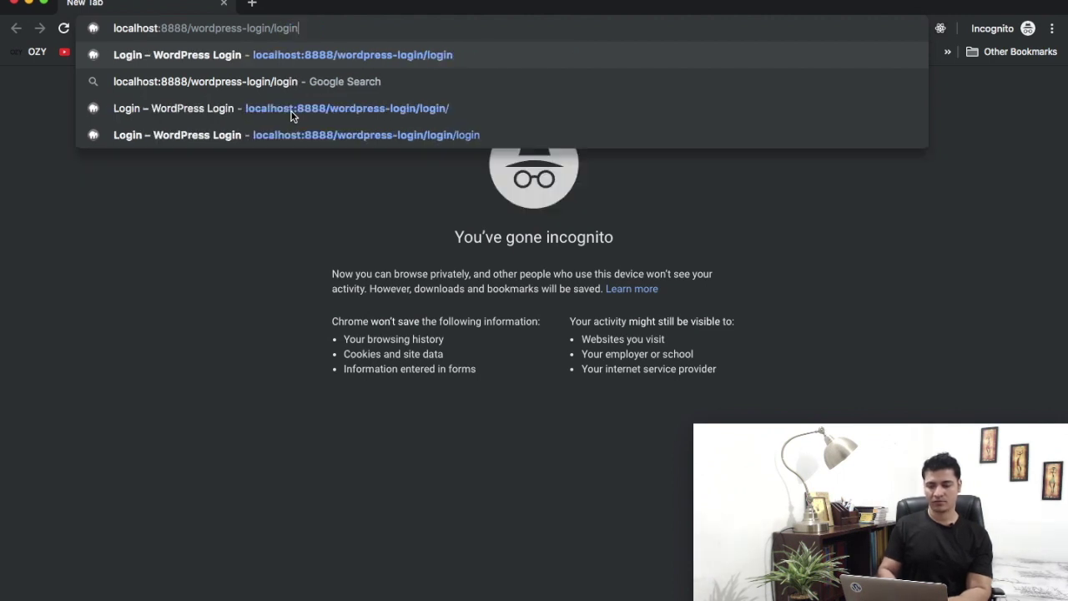
pyautogui.press('Return')
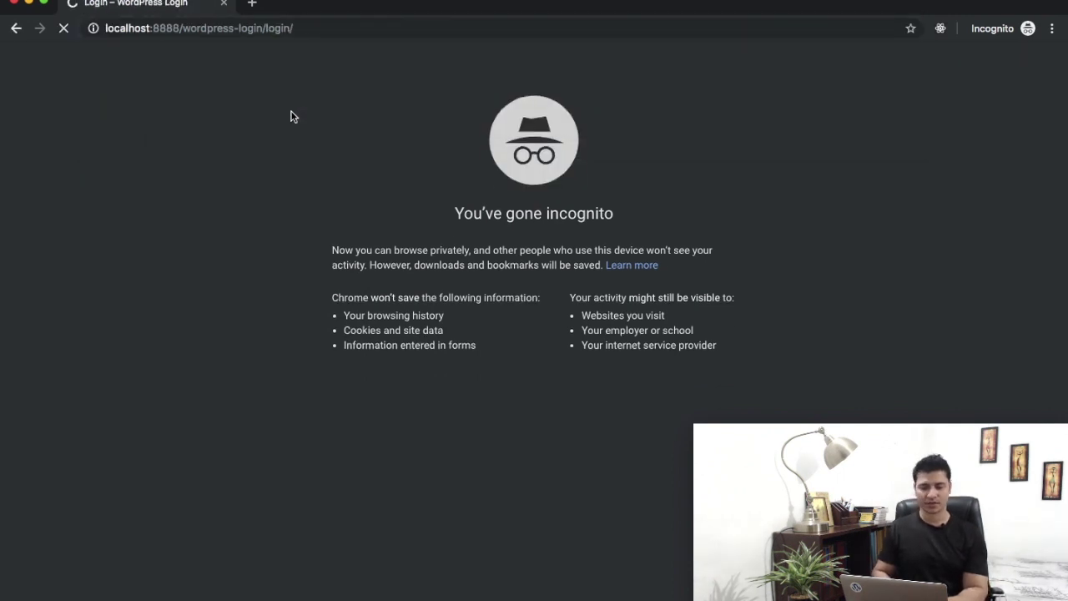
# Inspect the Login with SMS button and select its ol-login-with-sms-btn class value
pyautogui.scroll(-4, 278, 350)
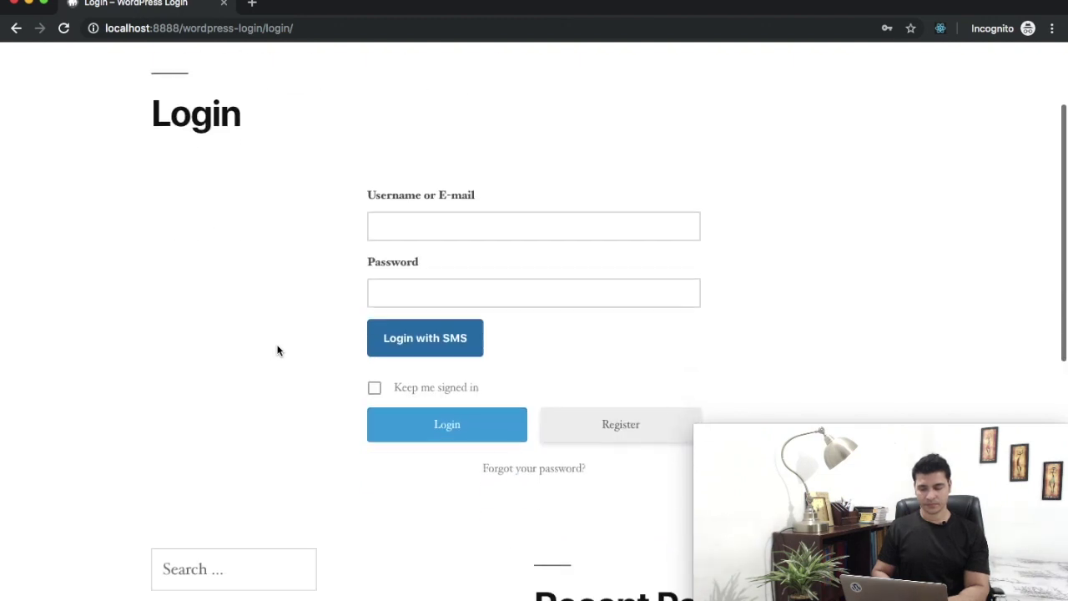
pyautogui.rightClick(438, 319)
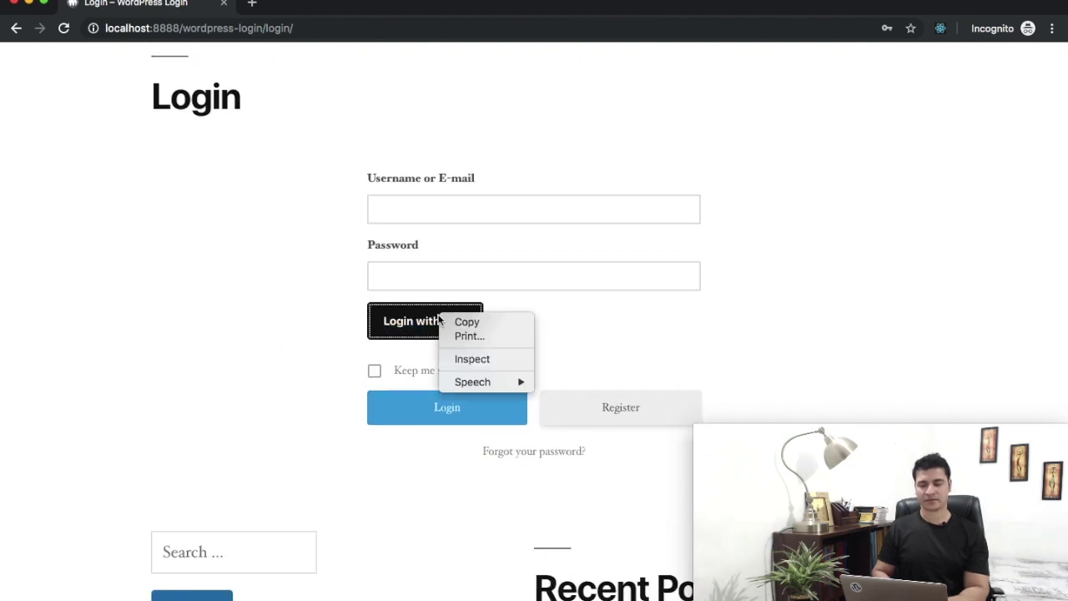
pyautogui.click(467, 359)
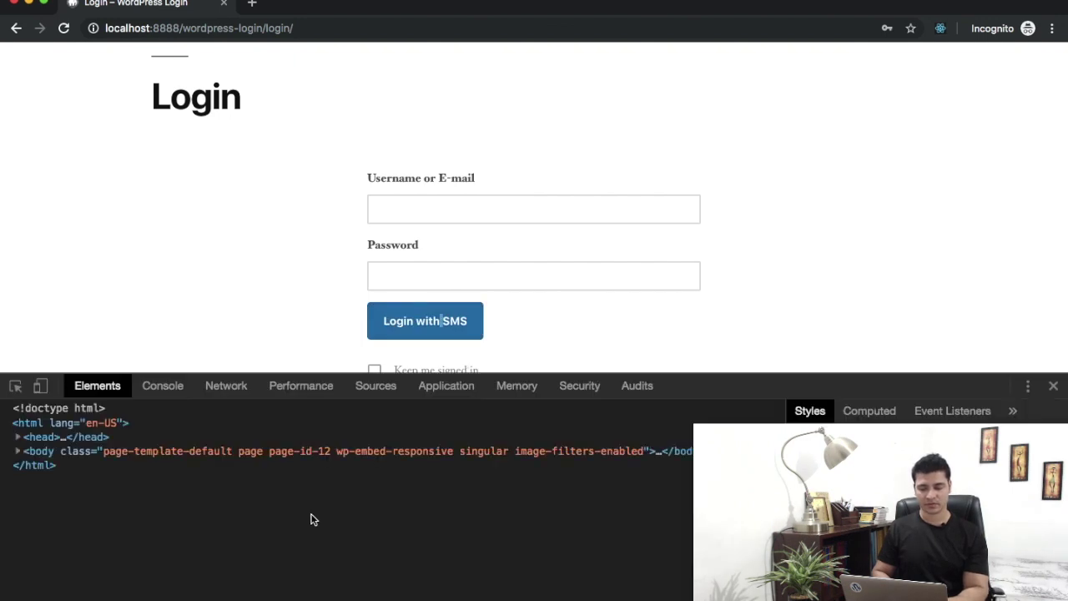
pyautogui.doubleClick(330, 508)
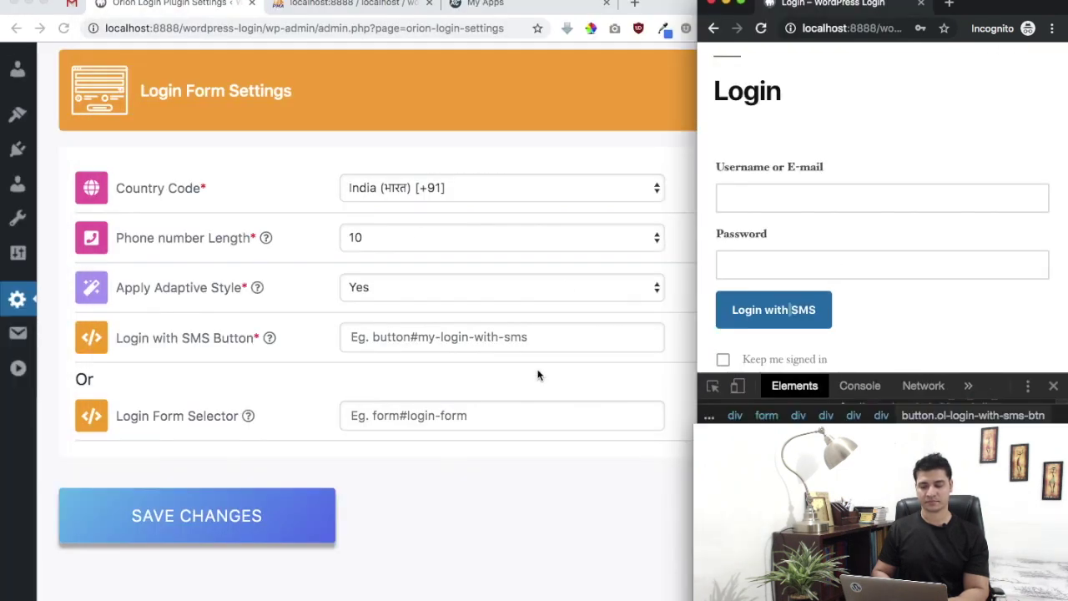
# Paste the copied class into Login with SMS Button as .ol-login-with-sms-btn and save changes
pyautogui.click(487, 342)
pyautogui.write('ol-login-with-sms-btn')
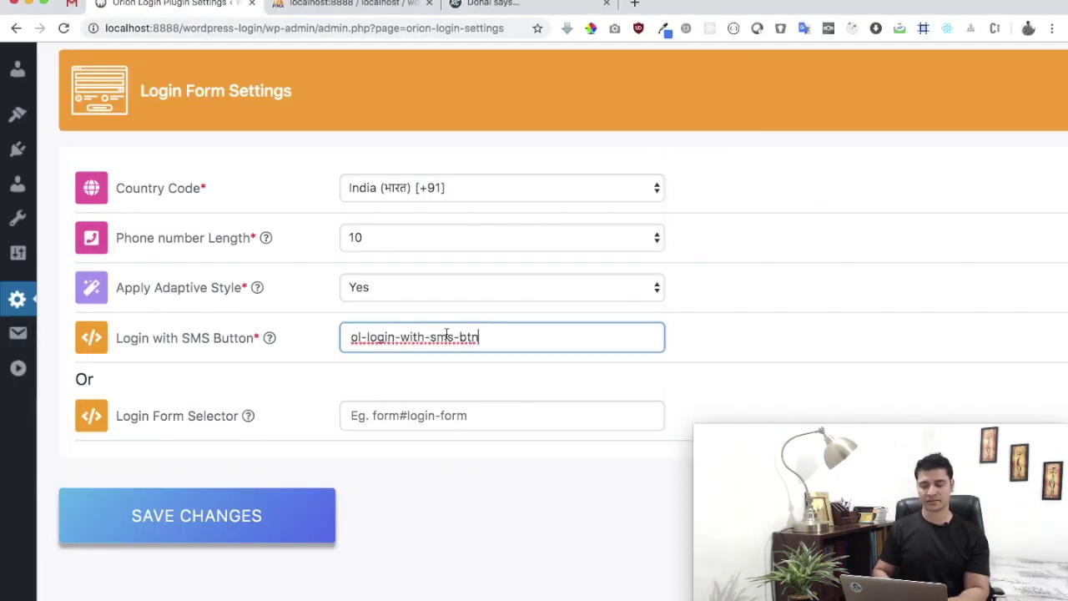
pyautogui.press('super+Left')
pyautogui.write('.')
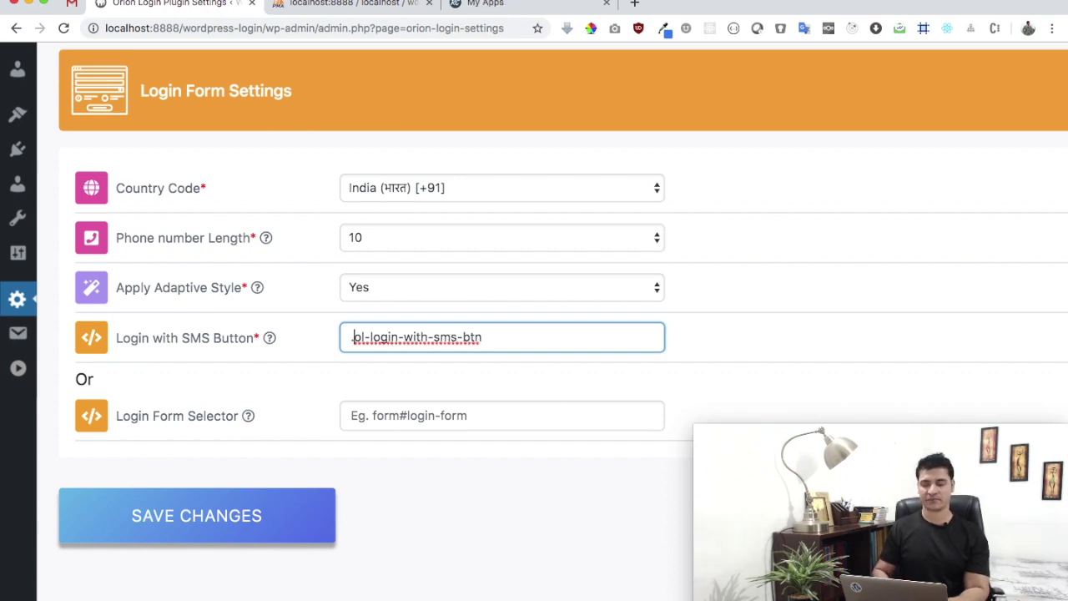
pyautogui.write('#')
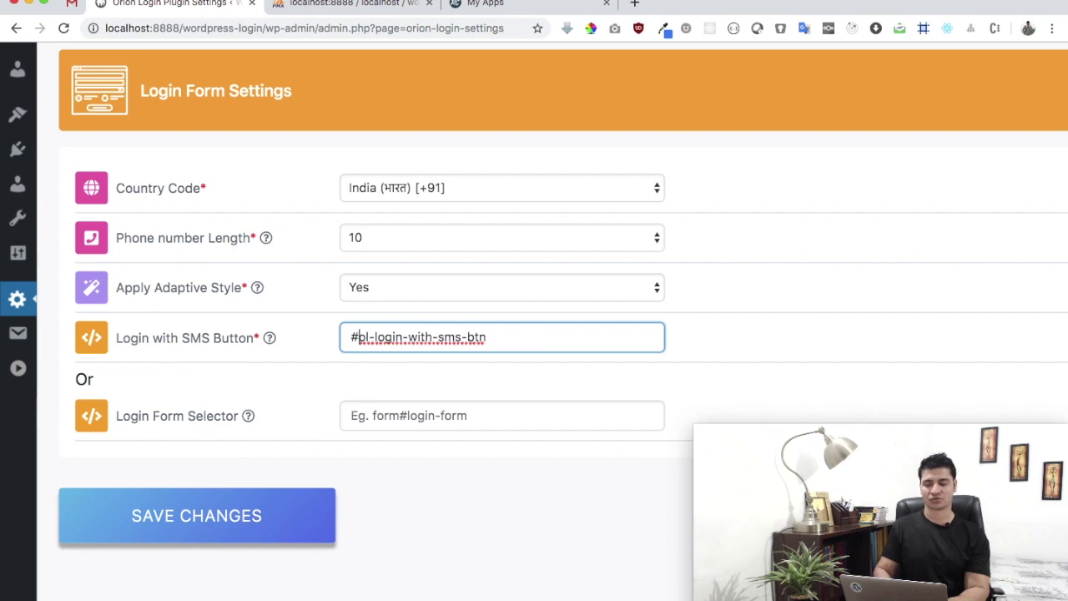
pyautogui.press('BackSpace')
pyautogui.write('.')
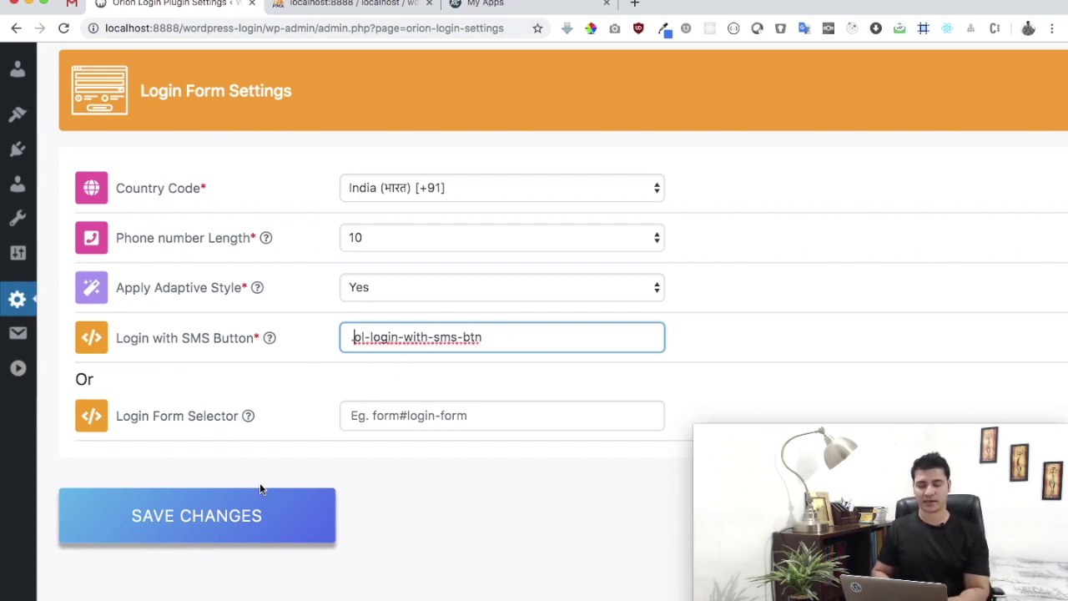
pyautogui.click(241, 517)
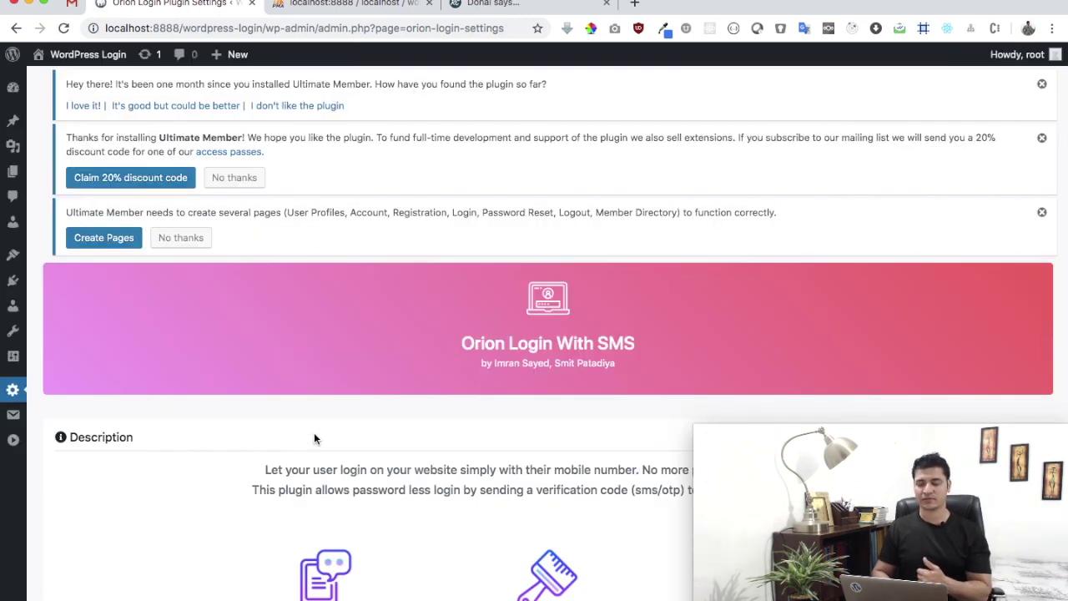
pyautogui.scroll(-15, 314, 435)
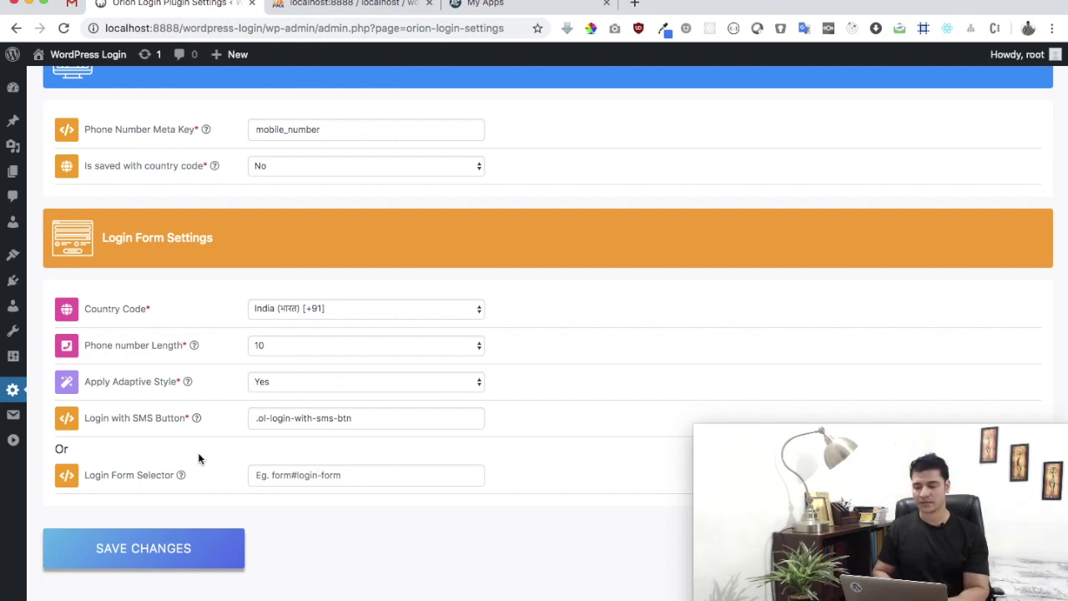
# Expand the incognito login window to full screen, close DevTools, and open the Login With SMS popup
pyautogui.moveTo(1064, 185); pyautogui.dragTo(454, 185)
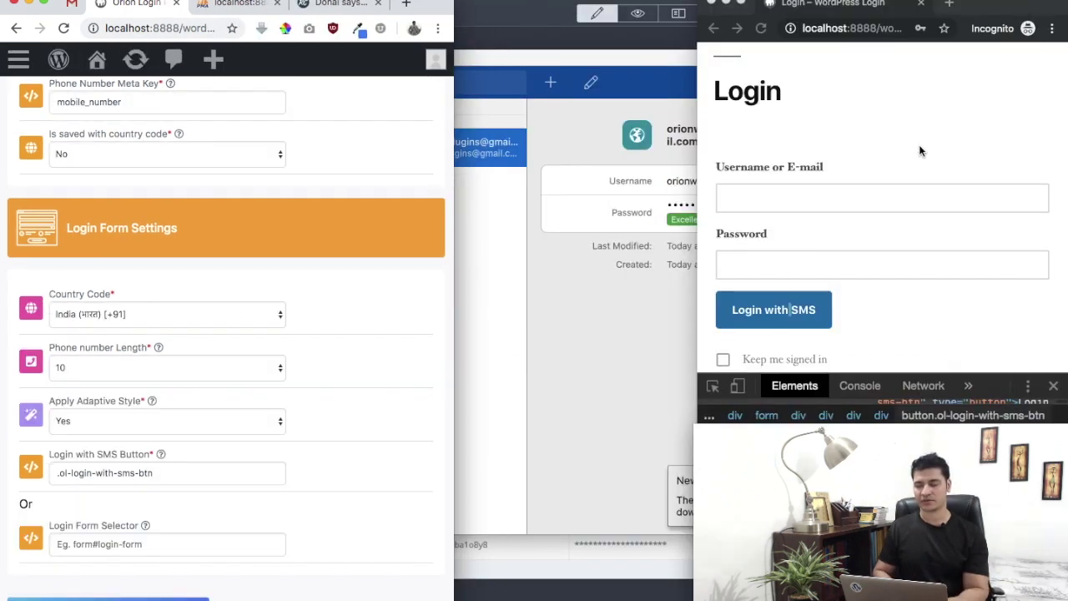
pyautogui.moveTo(693, 93); pyautogui.dragTo(2, 92)
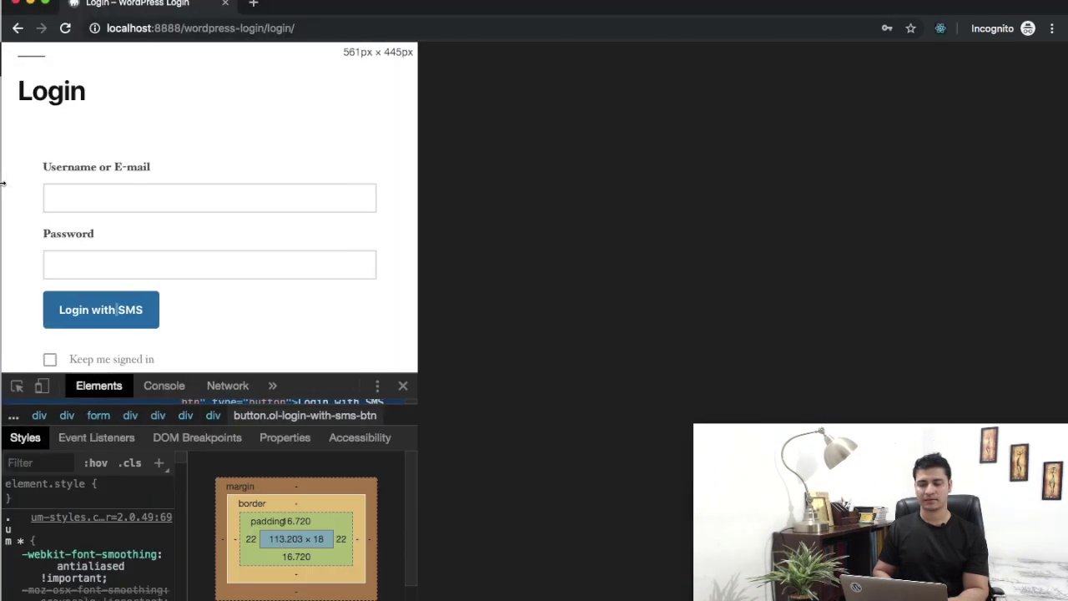
pyautogui.click(1053, 385)
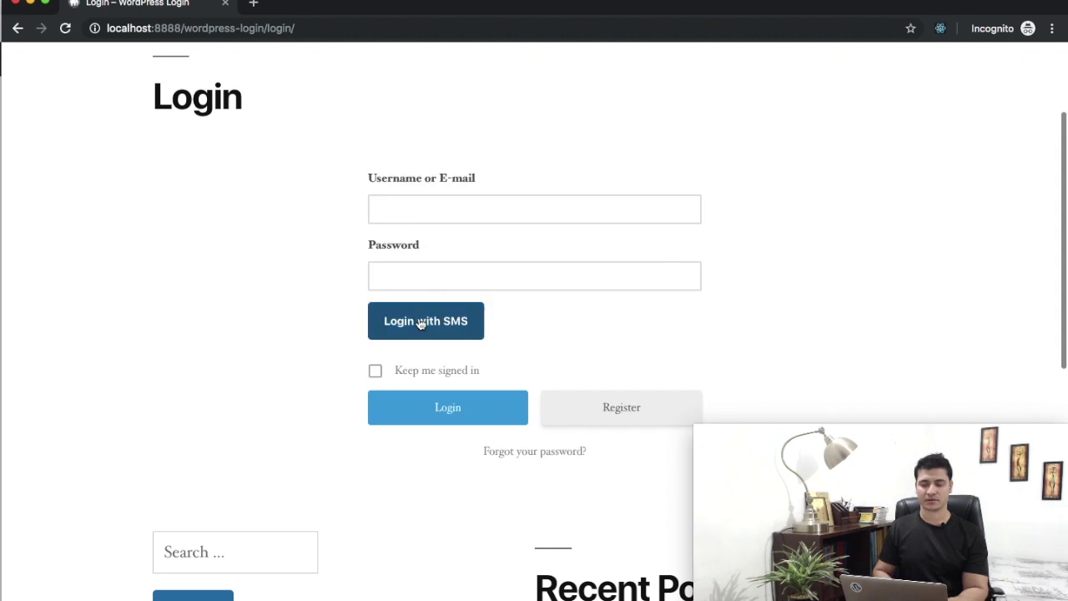
pyautogui.click(419, 321)
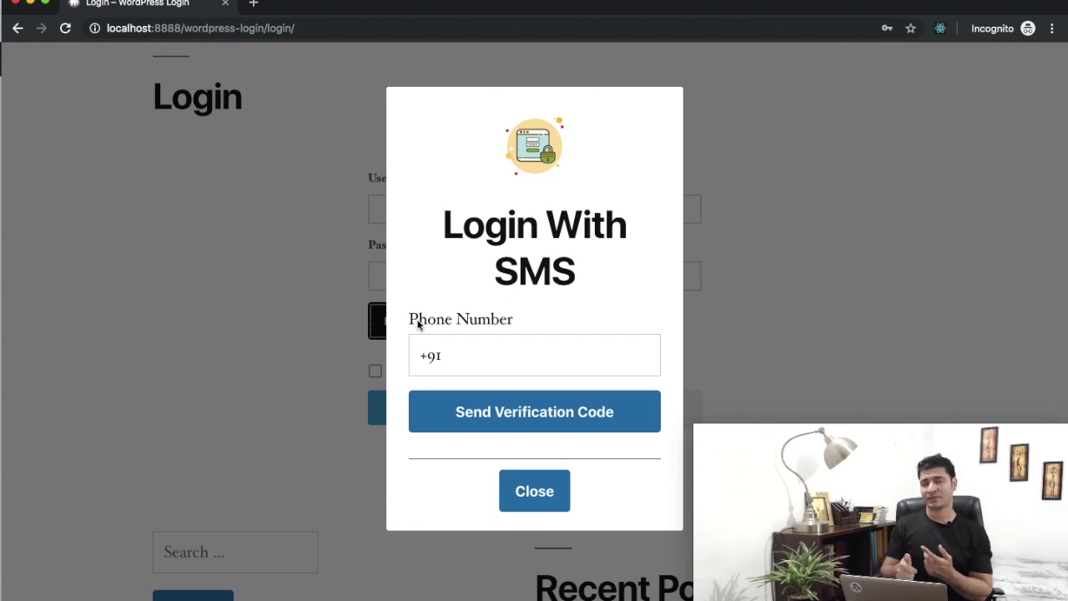
# Check that sending a code with only the +91 prefix entered is rejected
pyautogui.tripleClick(540, 226)
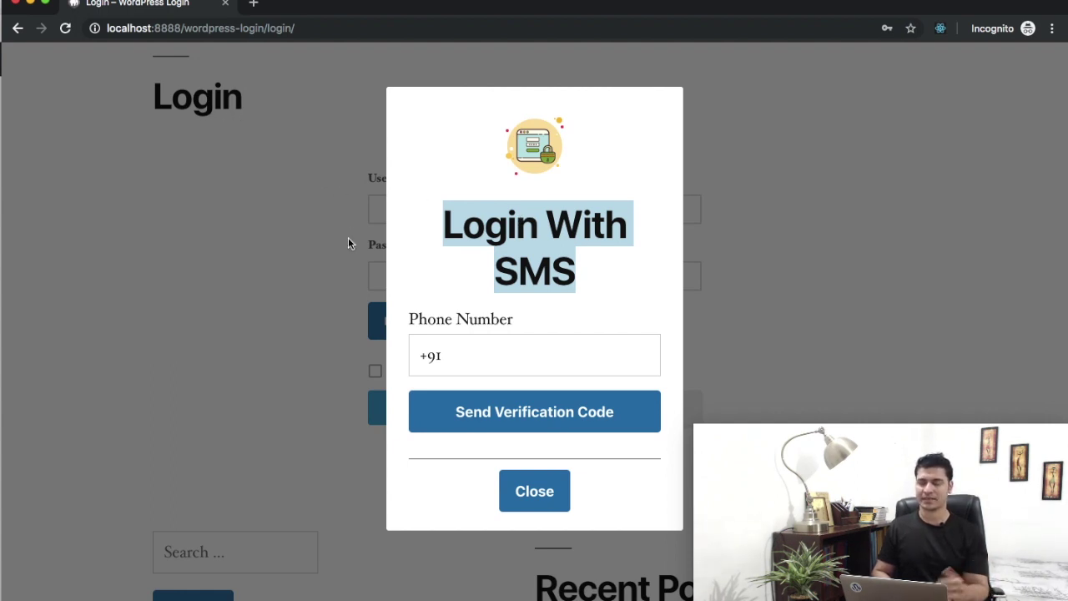
pyautogui.click(457, 342)
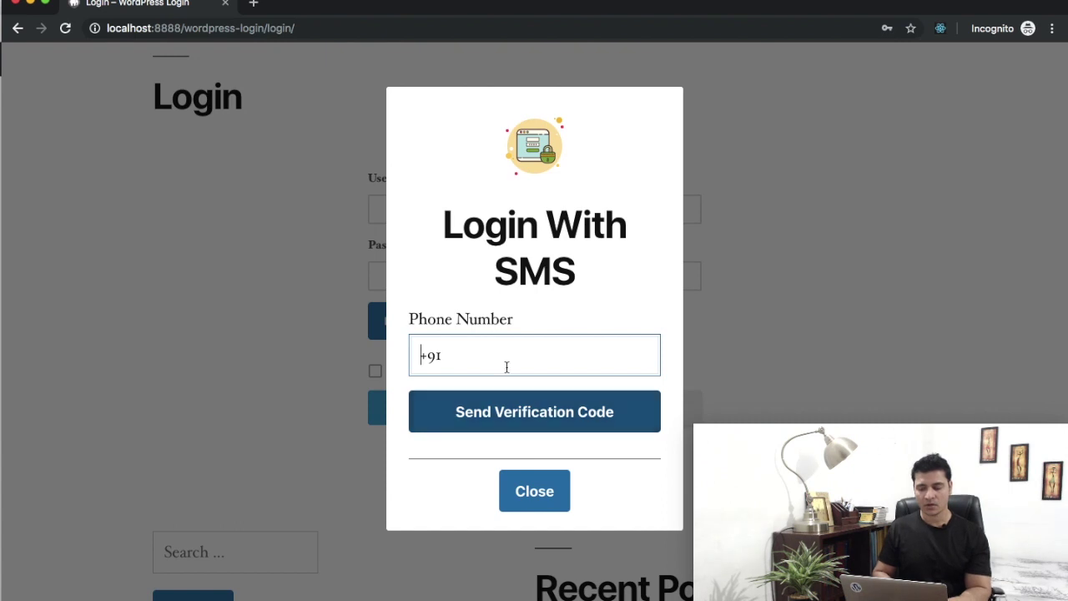
pyautogui.click(503, 356)
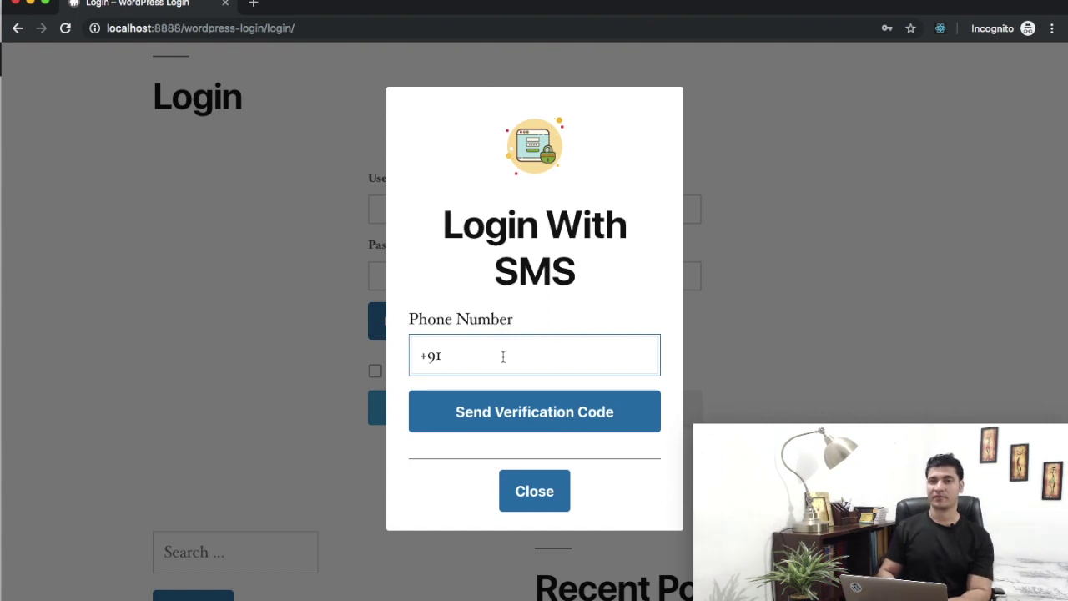
pyautogui.click(492, 409)
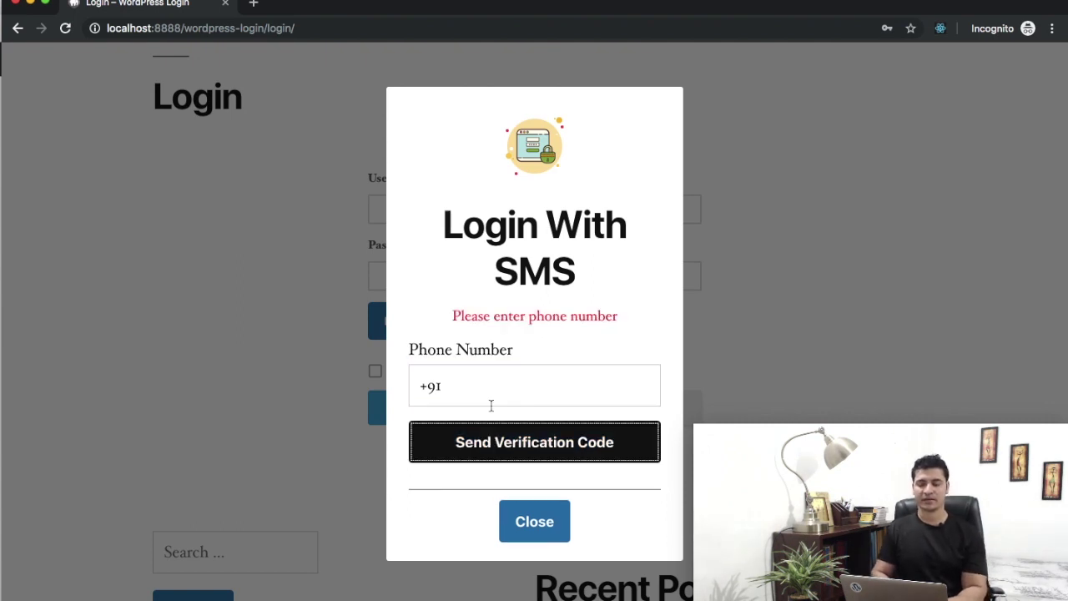
# Submit a too-short number, then a full-length +91 number, requesting a code for each
pyautogui.click(487, 381)
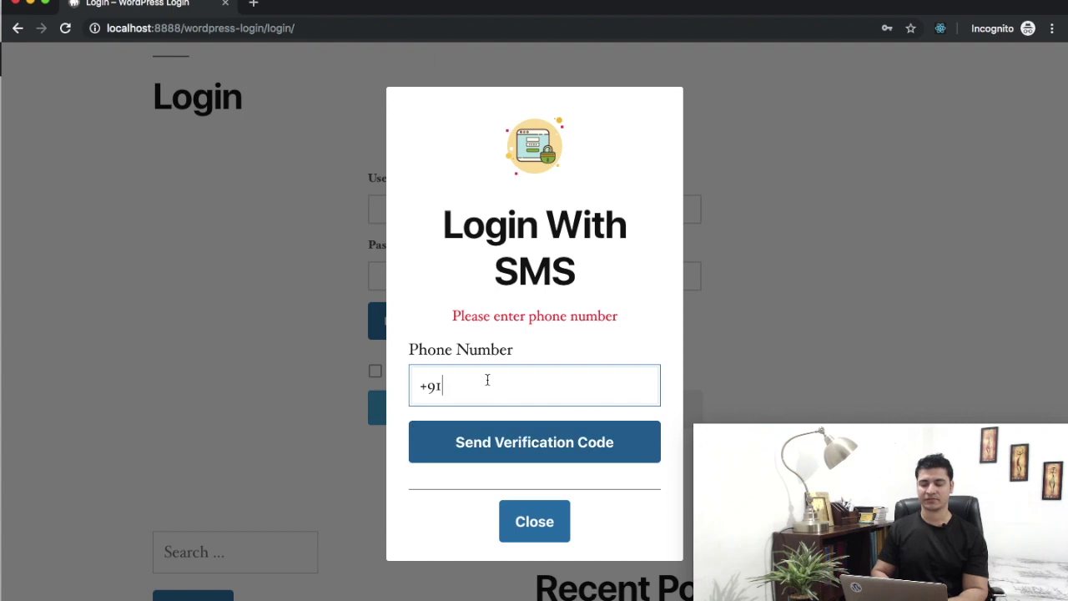
pyautogui.write('89889')
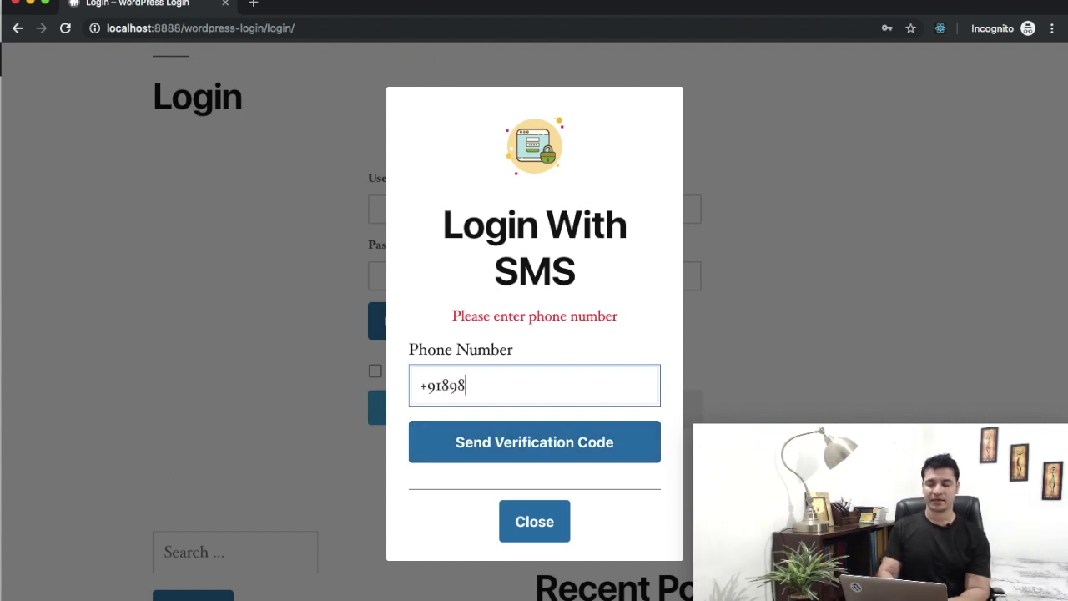
pyautogui.click(497, 450)
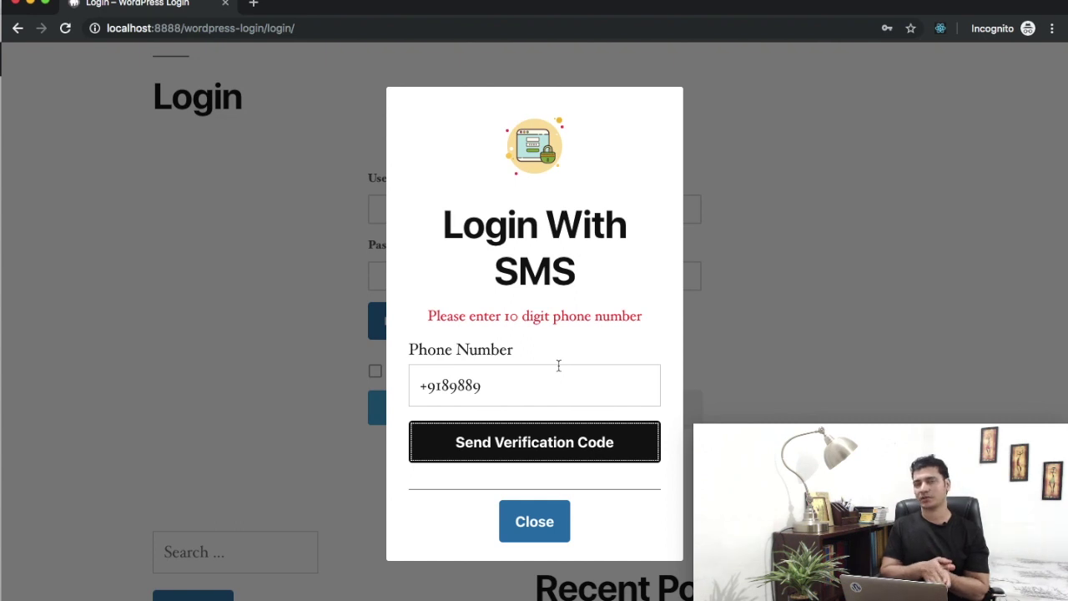
pyautogui.click(531, 373)
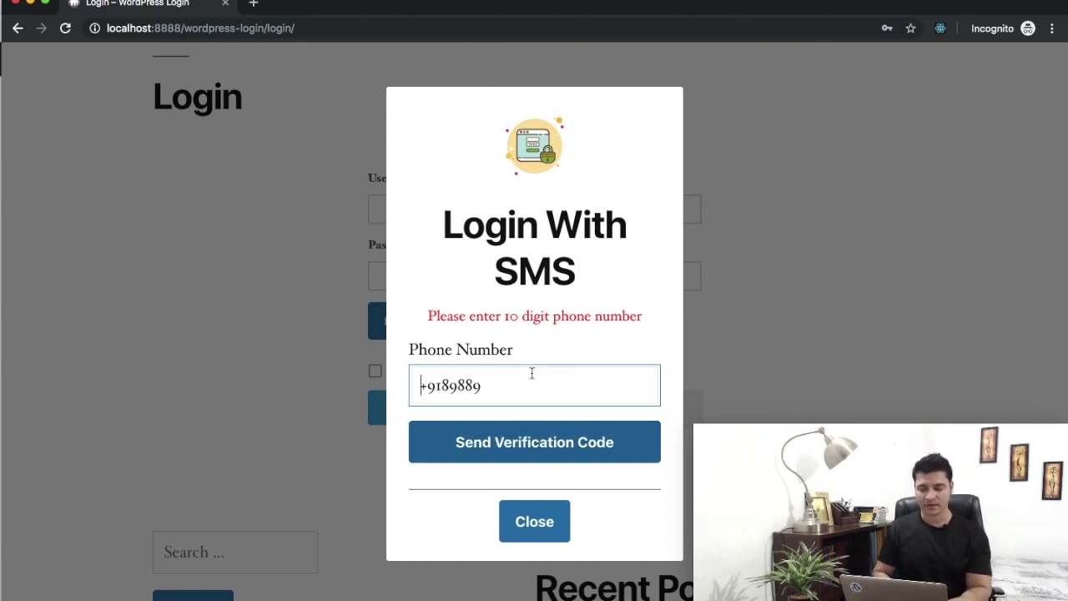
pyautogui.press('BackSpace')
pyautogui.press('BackSpace')
pyautogui.press('BackSpace')
pyautogui.press('BackSpace')
pyautogui.press('BackSpace')
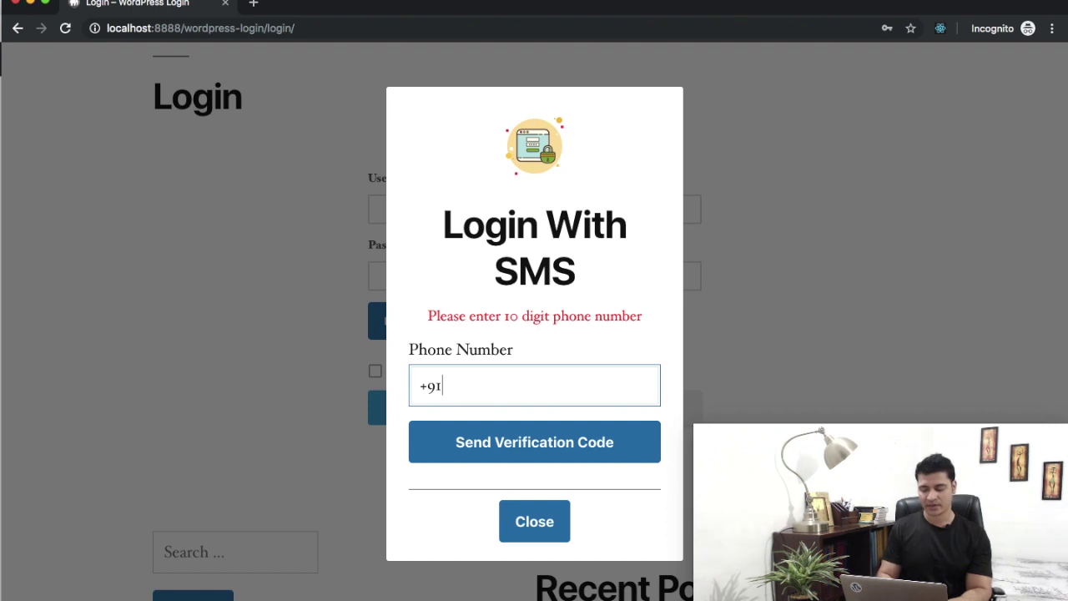
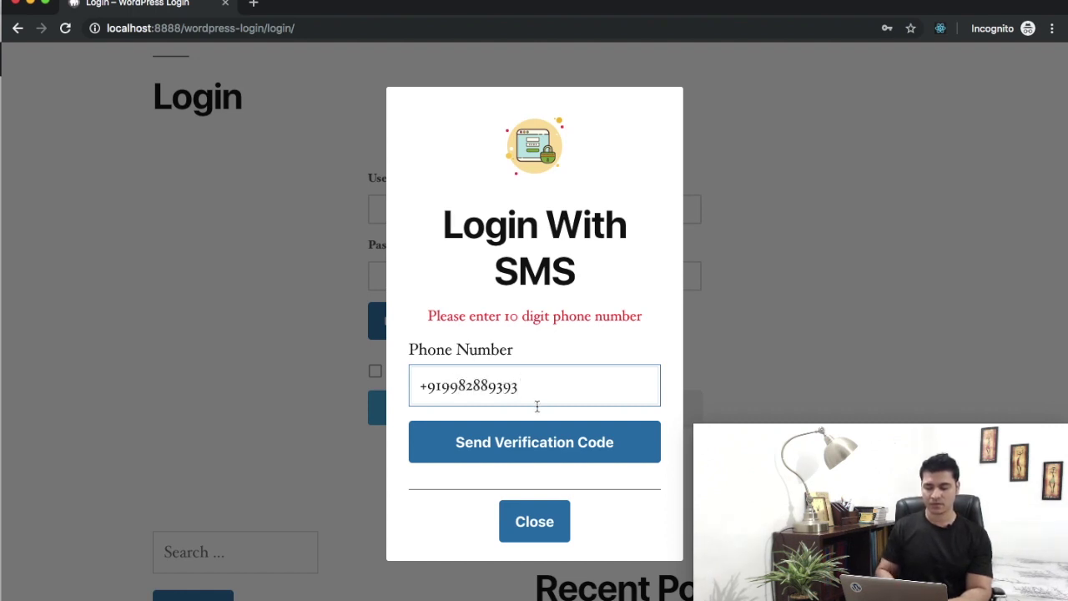
pyautogui.click(534, 440)
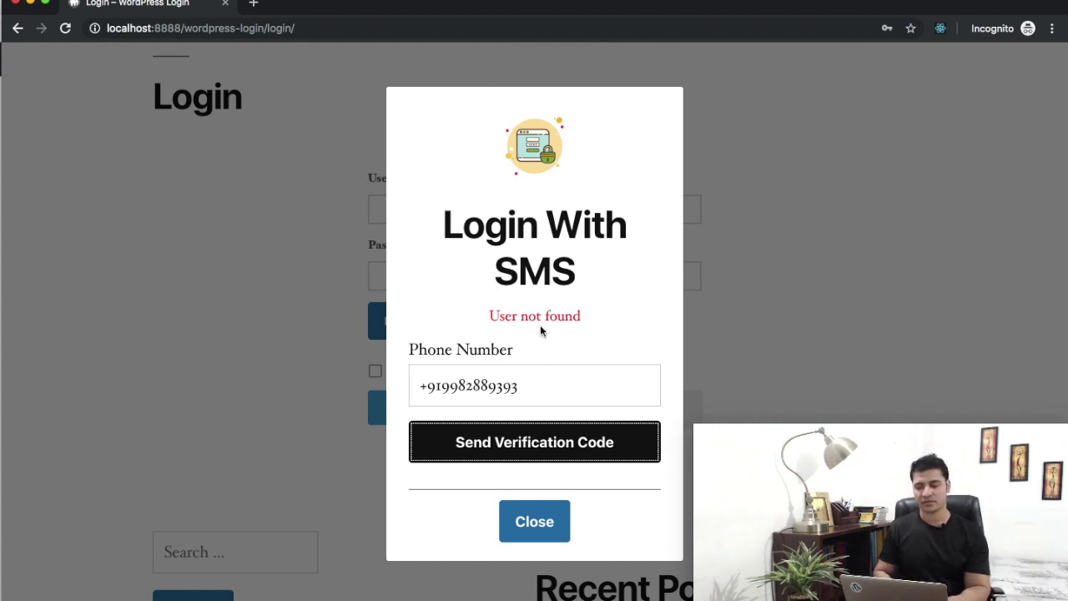
# Replace the phone number with the test user's registered +91 mobile number
pyautogui.doubleClick(548, 379)
pyautogui.write('91')
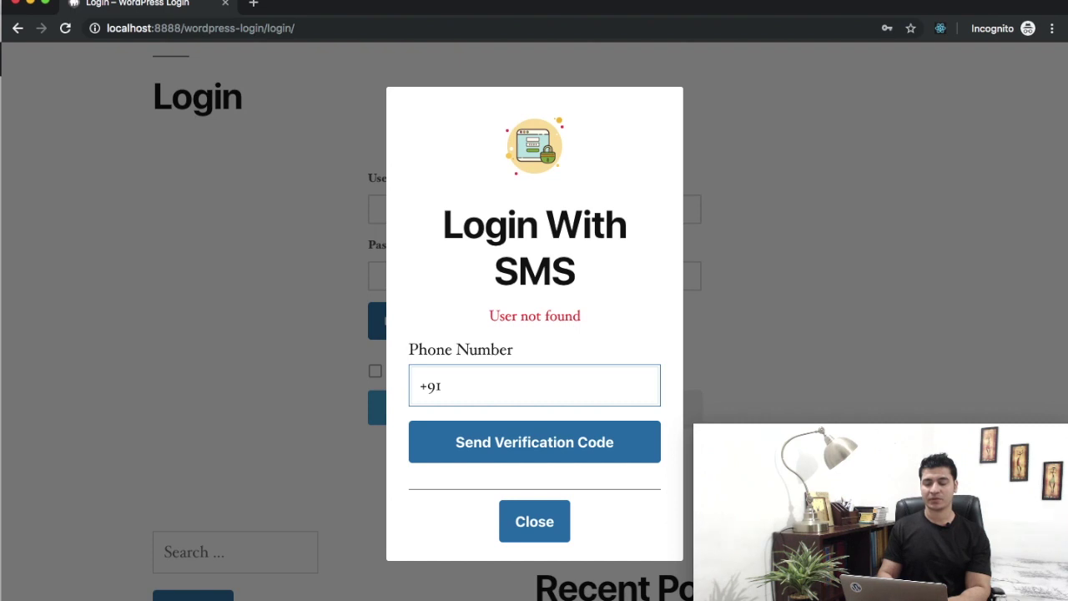
pyautogui.click(584, 0)
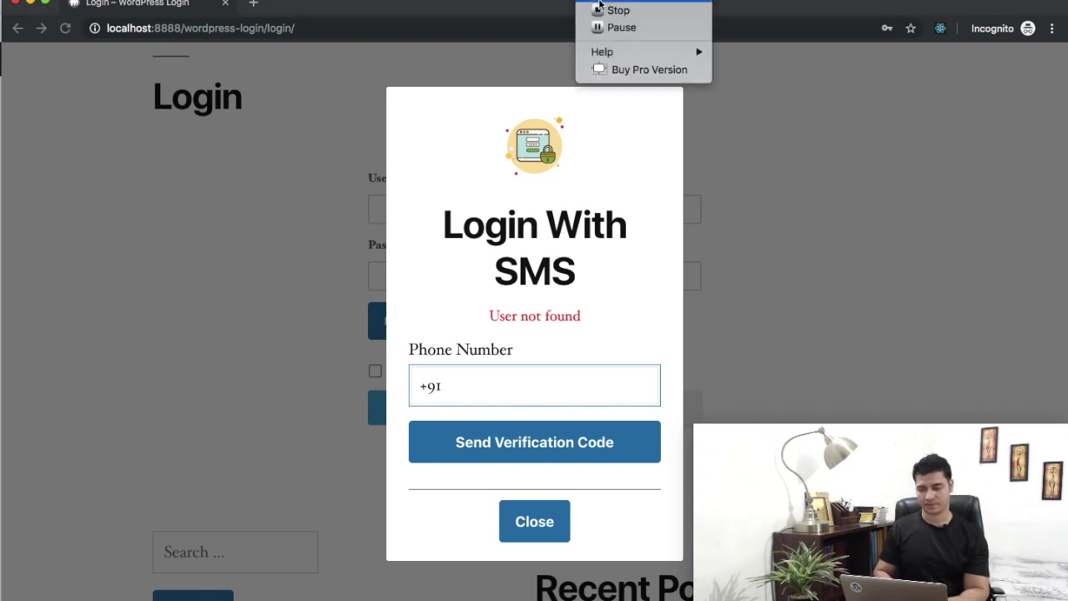
pyautogui.click(594, 25)
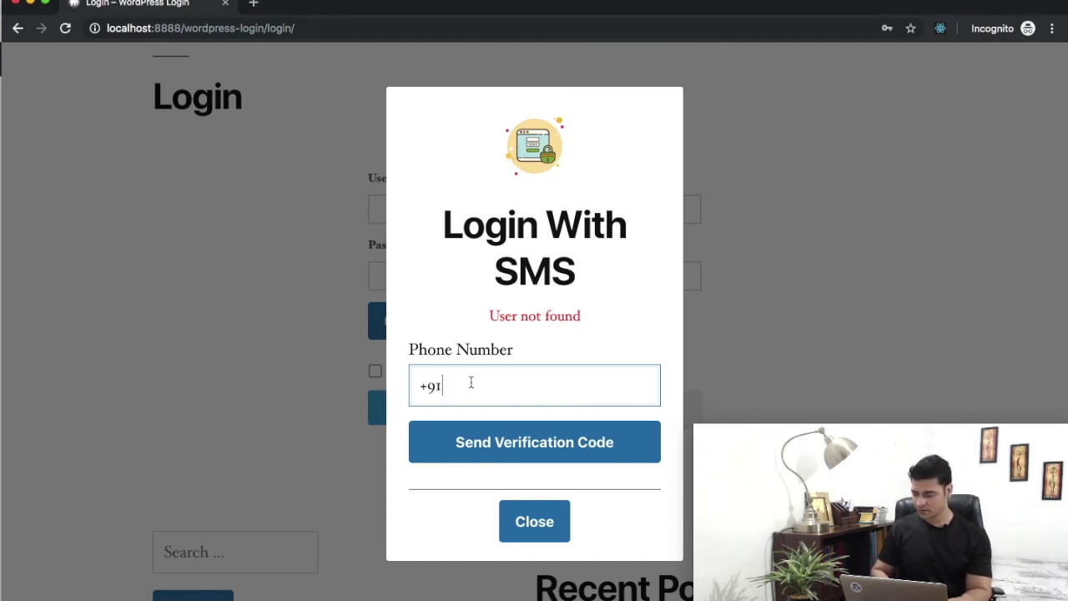
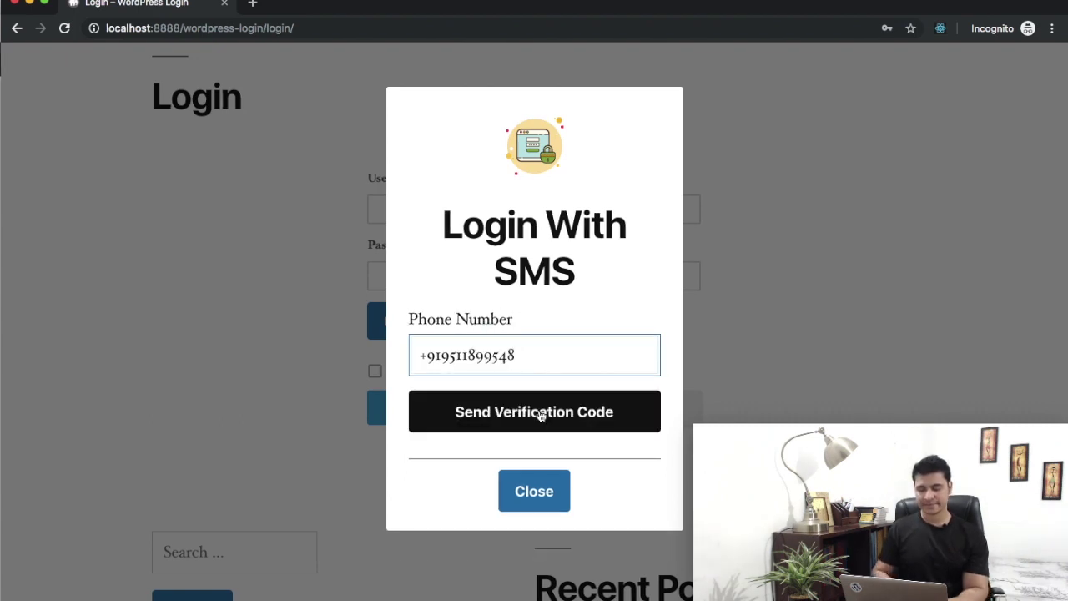
# Request the code for the test user's number and confirm the Verification Code field appears
pyautogui.click(539, 415)
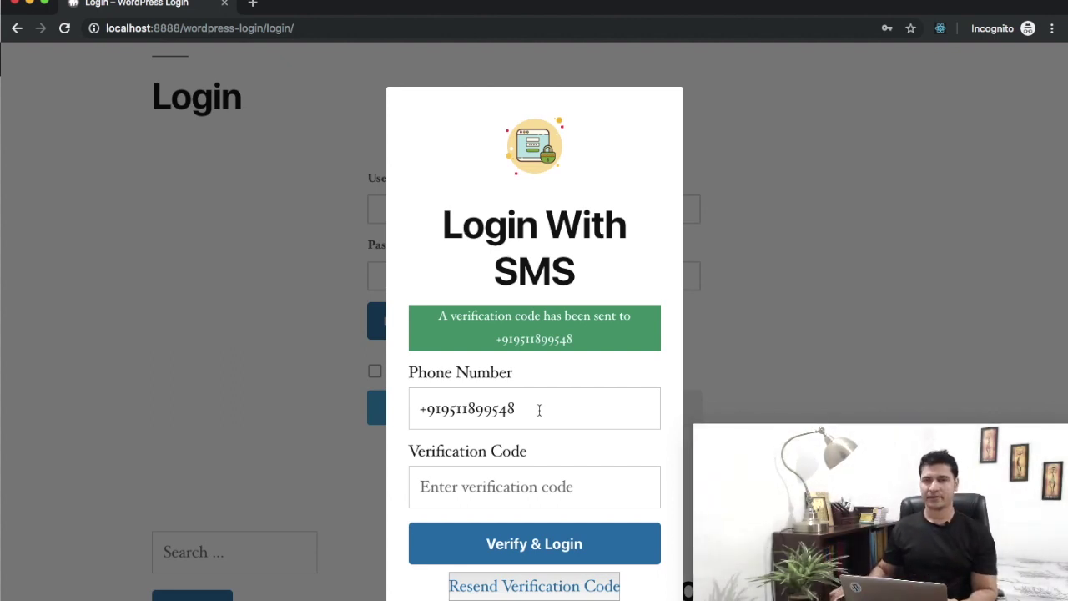
pyautogui.scroll(-2, 539, 409)
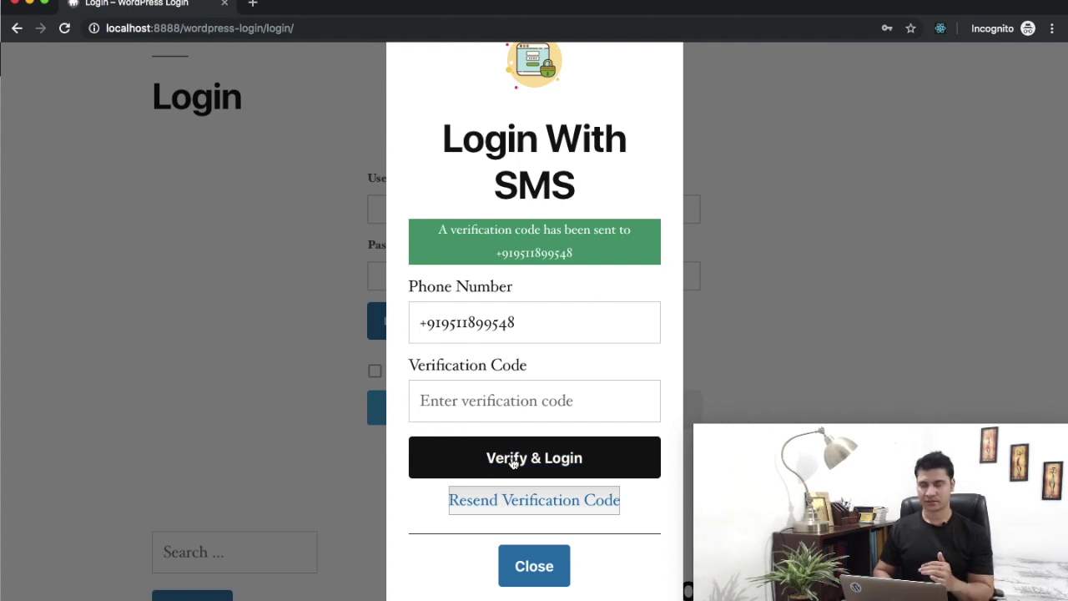
# Confirm Verify & Login rejects an empty code and a made-up long code
pyautogui.click(512, 461)
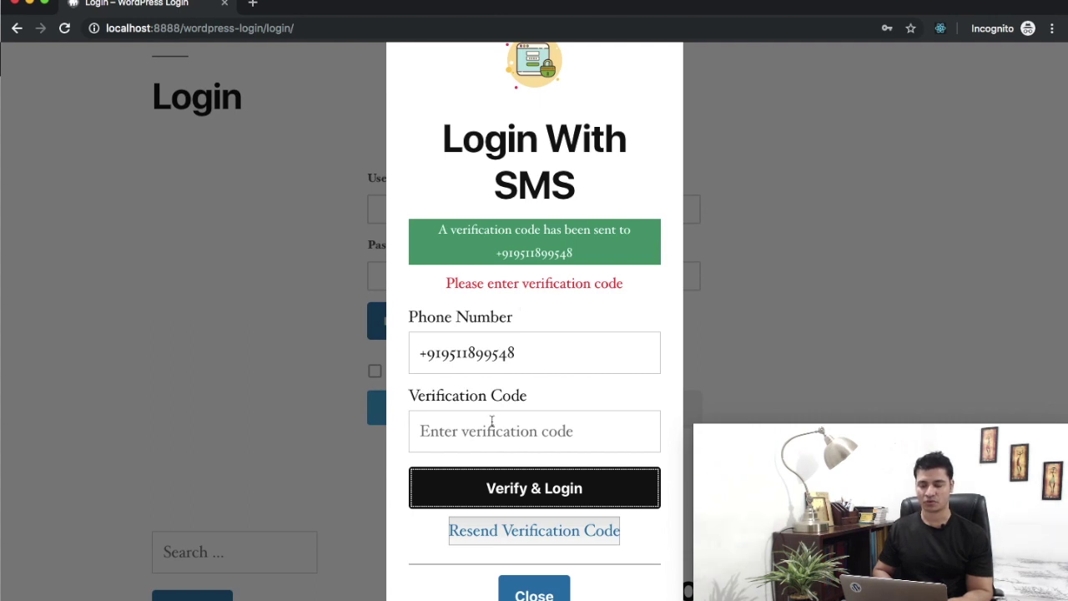
pyautogui.click(492, 426)
pyautogui.write('7972')
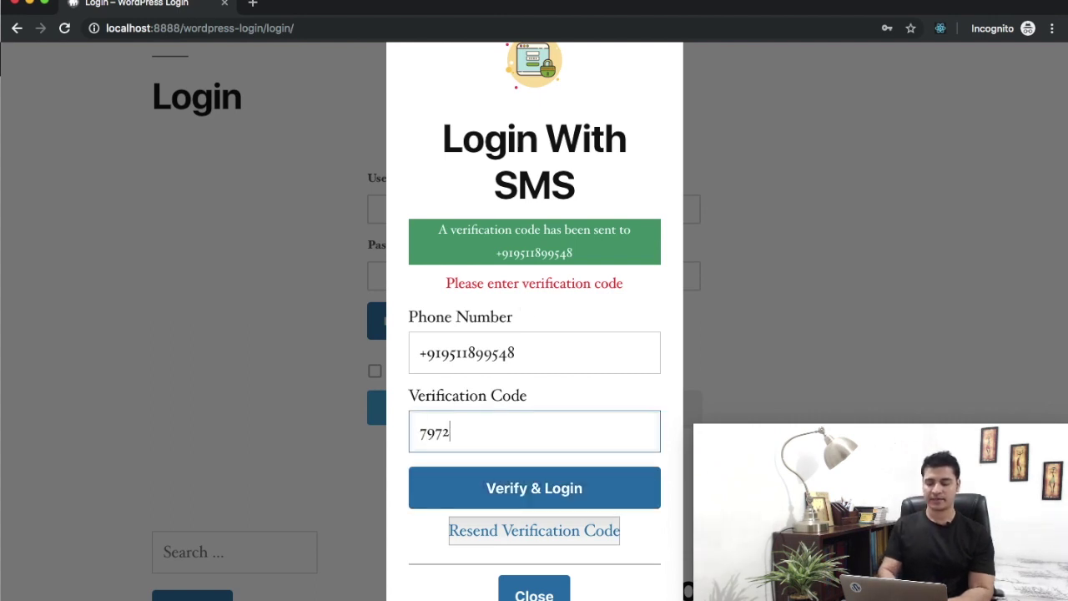
pyautogui.write('98372987389')
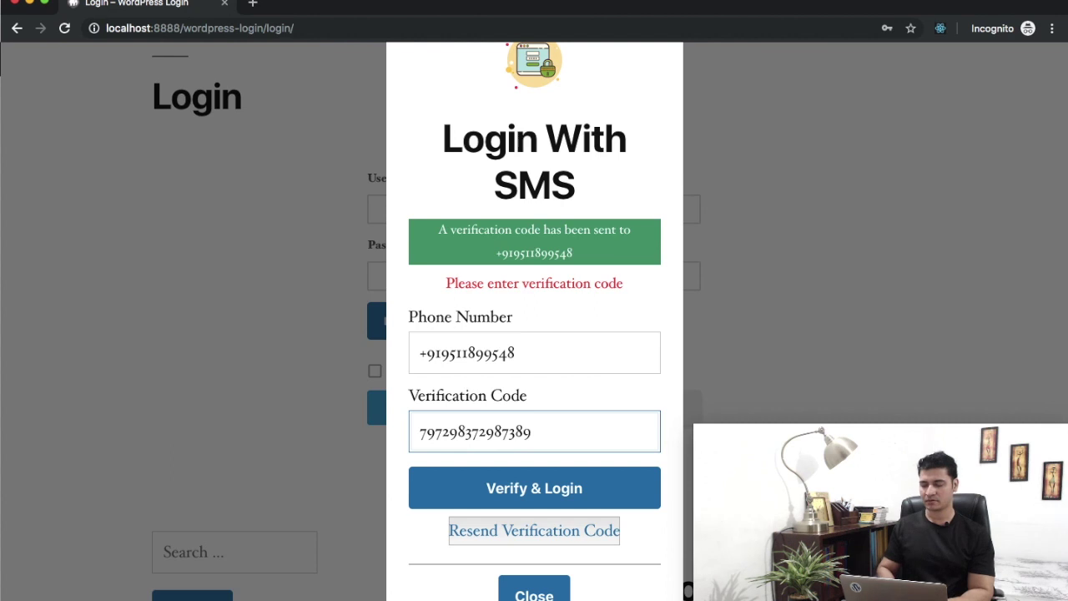
pyautogui.click(496, 489)
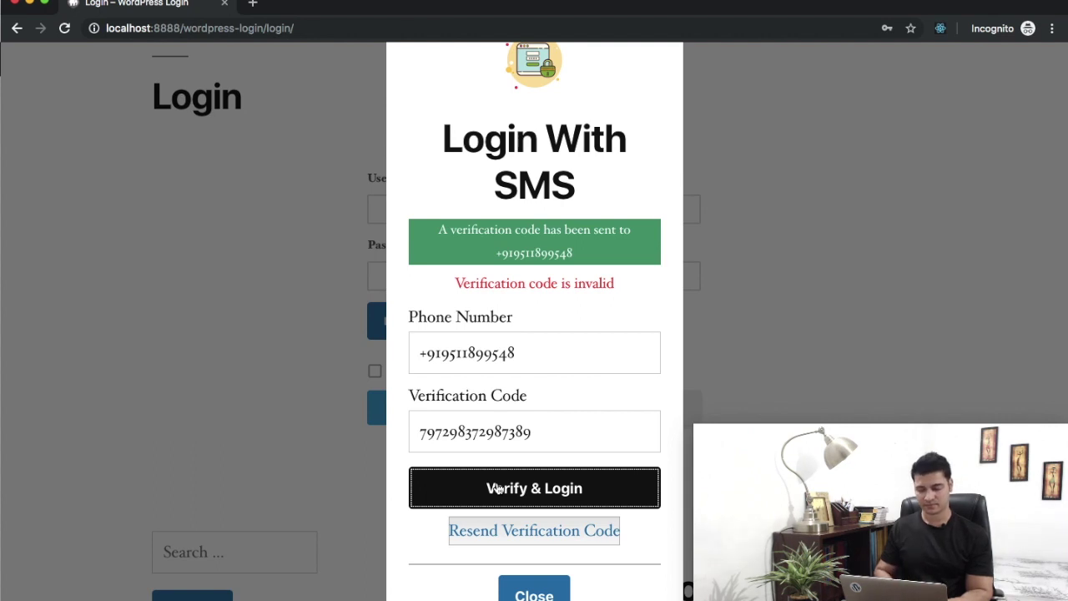
# Clear the invalid code, enter the received SMS code, and log in
pyautogui.doubleClick(554, 442)
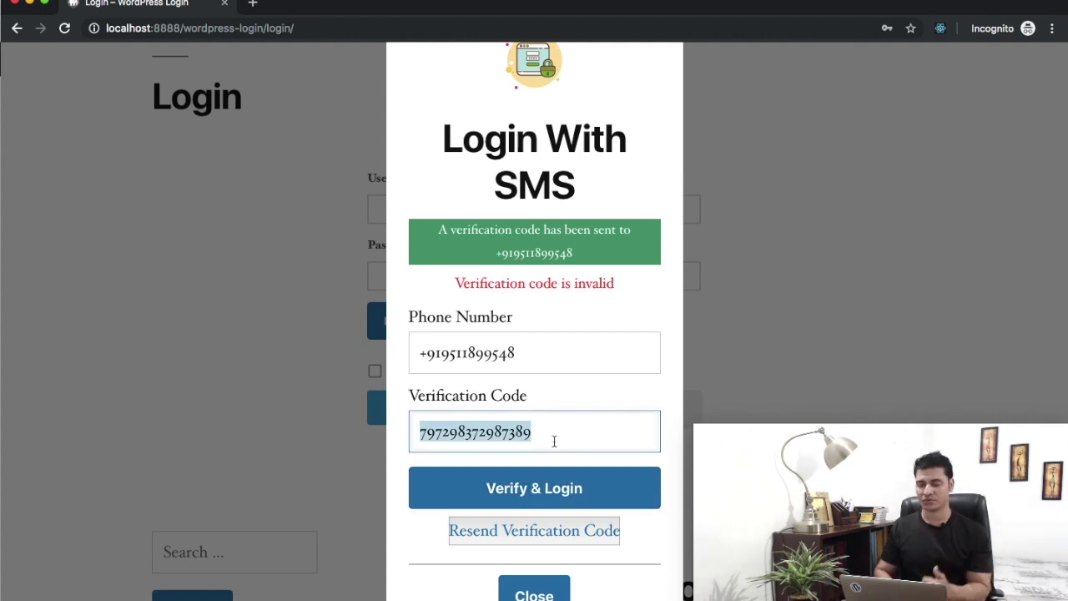
pyautogui.press('BackSpace')
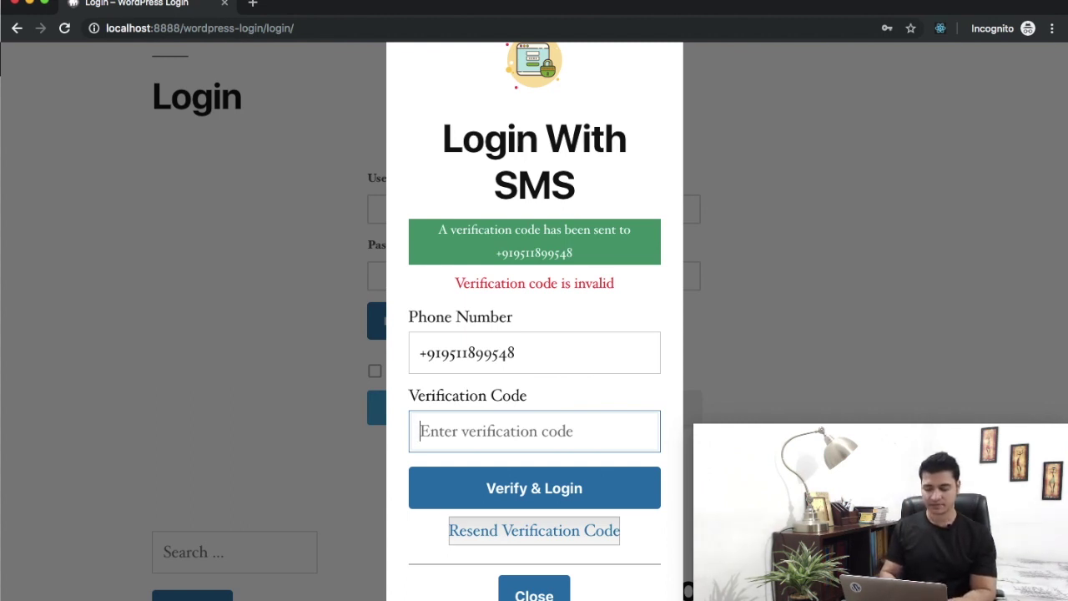
pyautogui.write('9967')
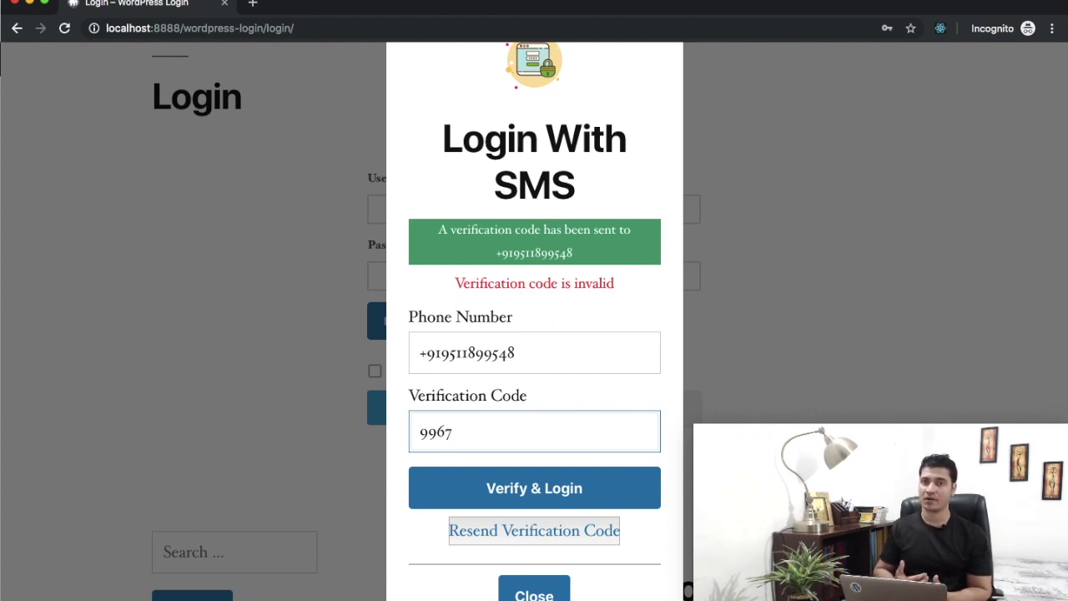
pyautogui.click(540, 497)
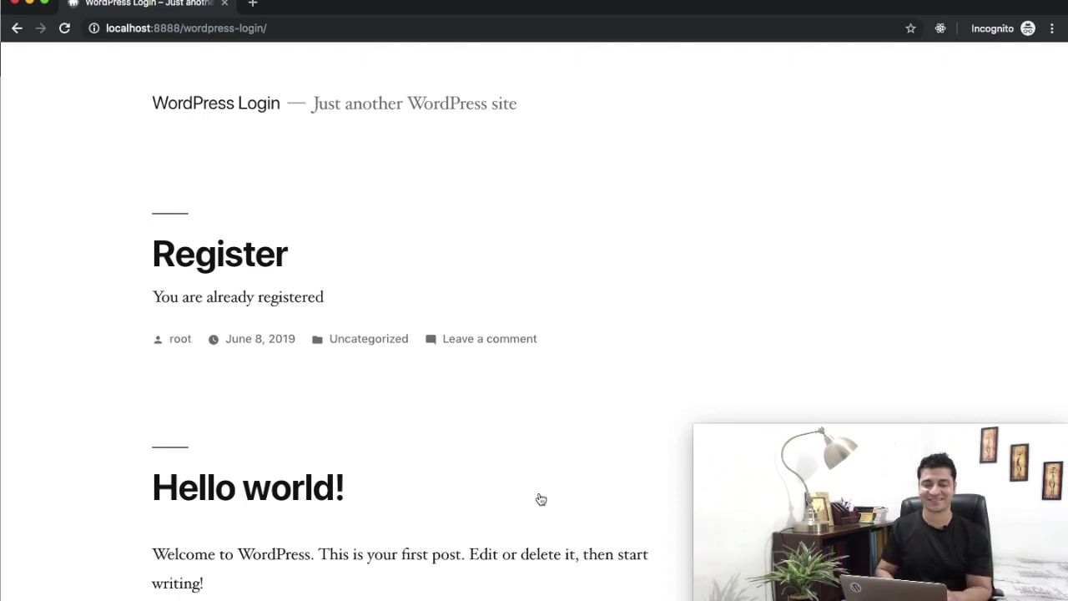
# Load the site's /login page to confirm the signed-in account panel, then close the incognito window
pyautogui.click(280, 29)
pyautogui.click(280, 28)
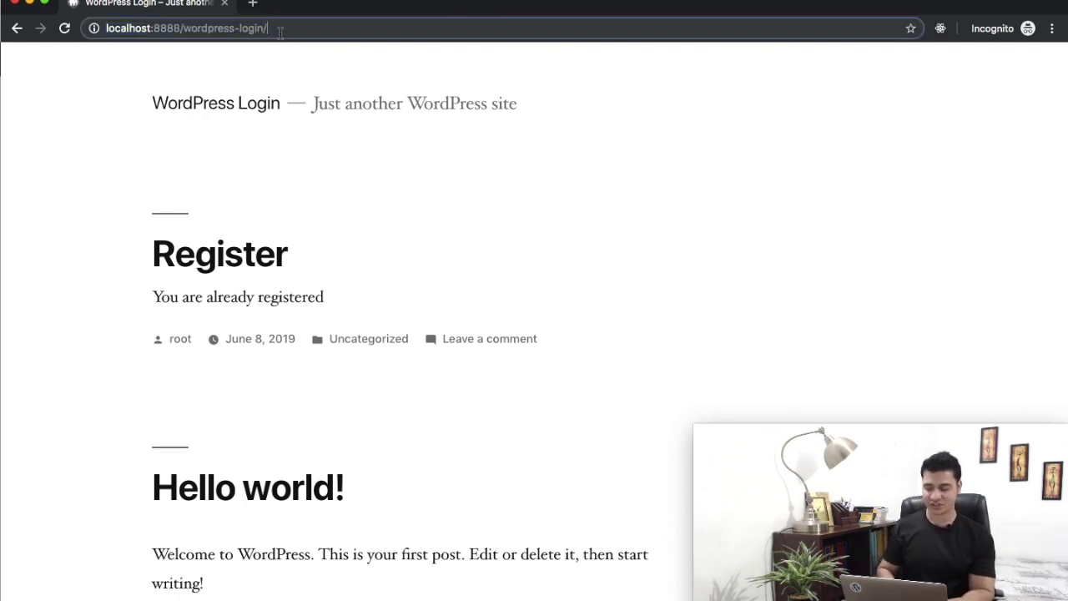
pyautogui.write('login')
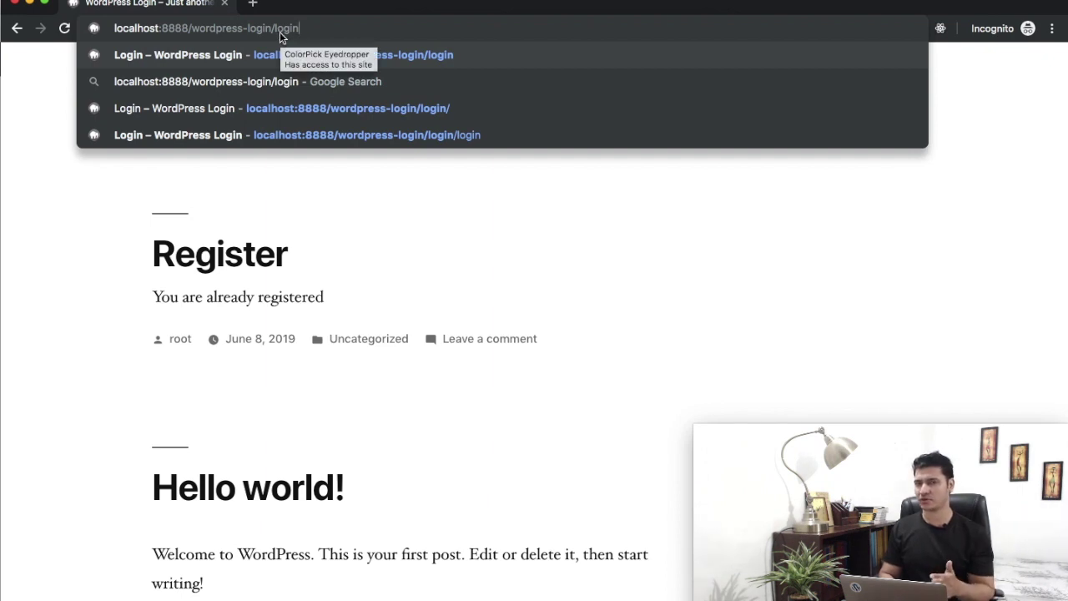
pyautogui.press('Return')
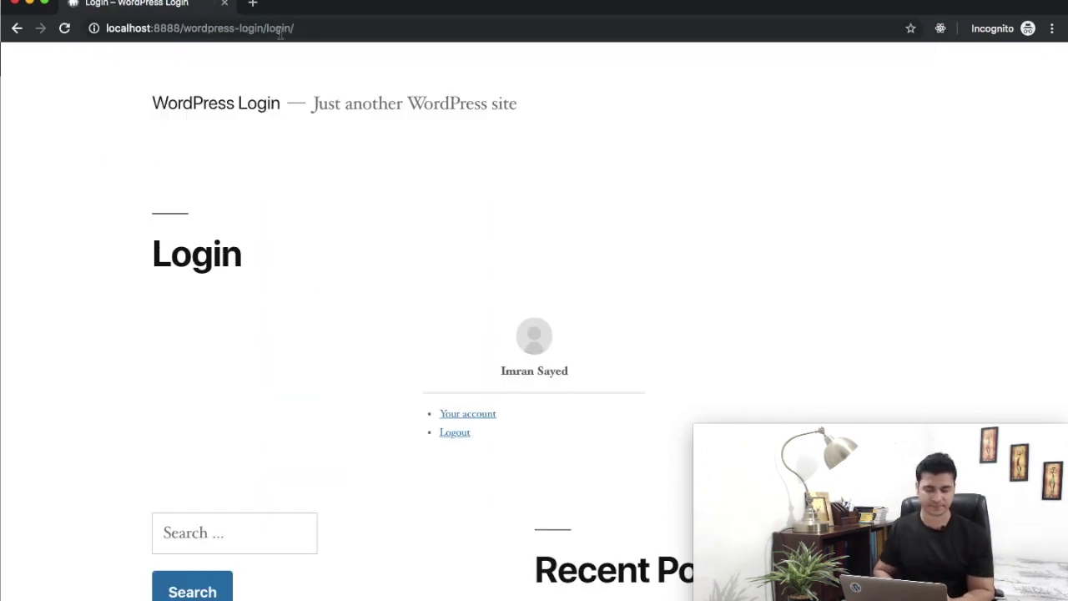
pyautogui.scroll(3, 400, 311)
pyautogui.scroll(-5, 404, 311)
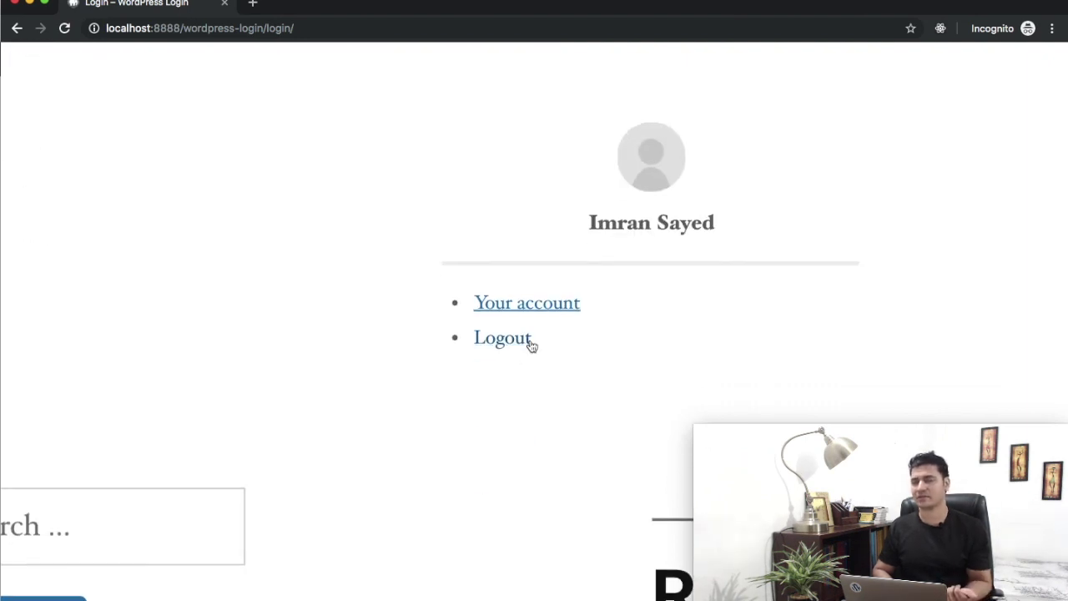
pyautogui.scroll(-3, 530, 345)
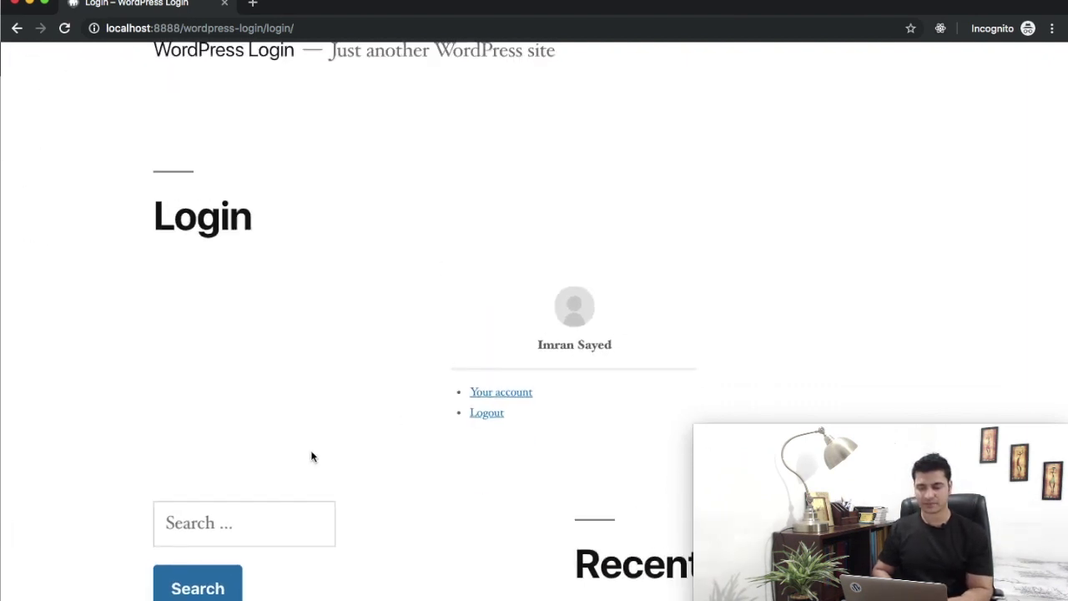
pyautogui.click(13, 7)
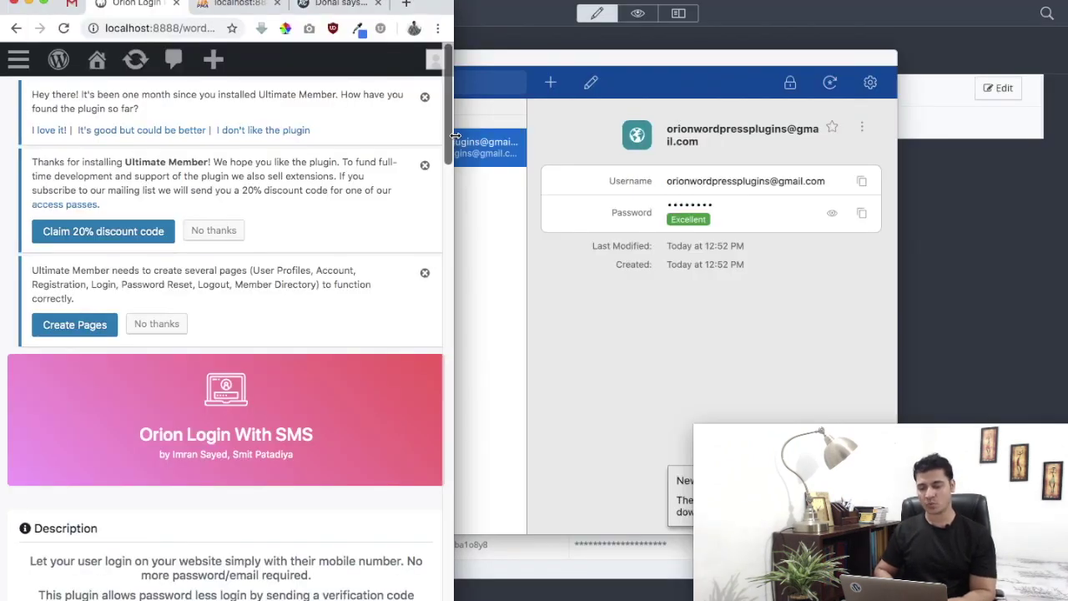
# Widen the settings window and scroll through the plugin features down to SMS API Configuration
pyautogui.moveTo(455, 135); pyautogui.dragTo(1065, 110)
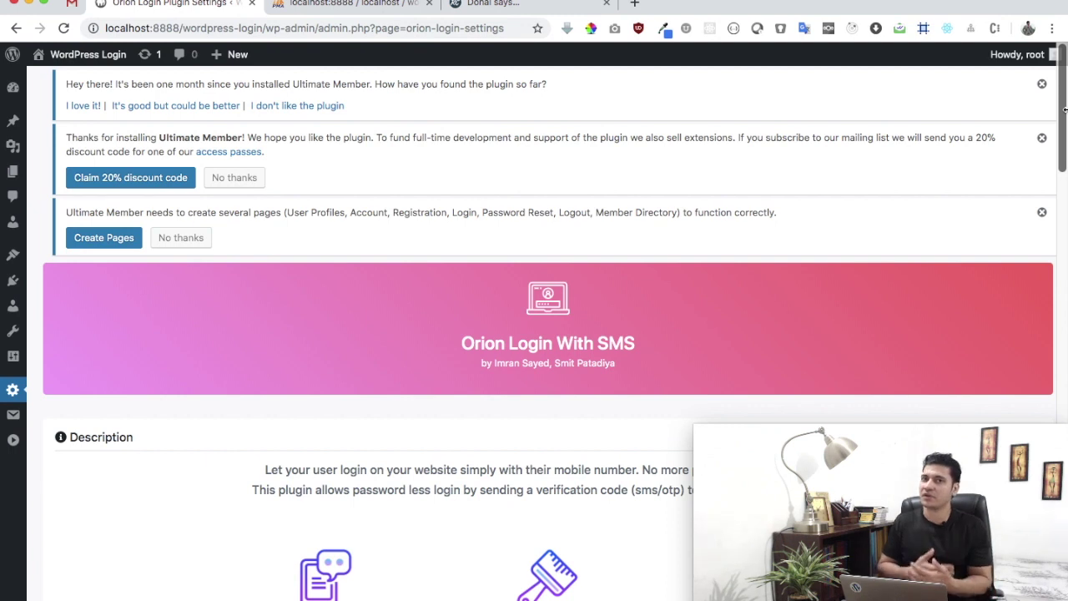
pyautogui.scroll(-10, 951, 229)
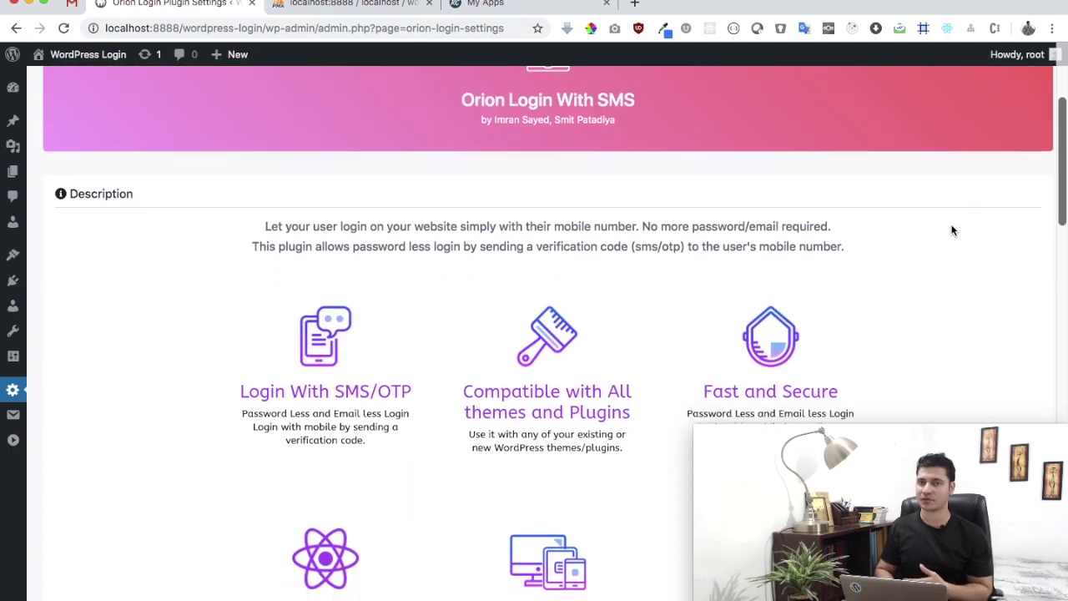
pyautogui.scroll(-3, 951, 230)
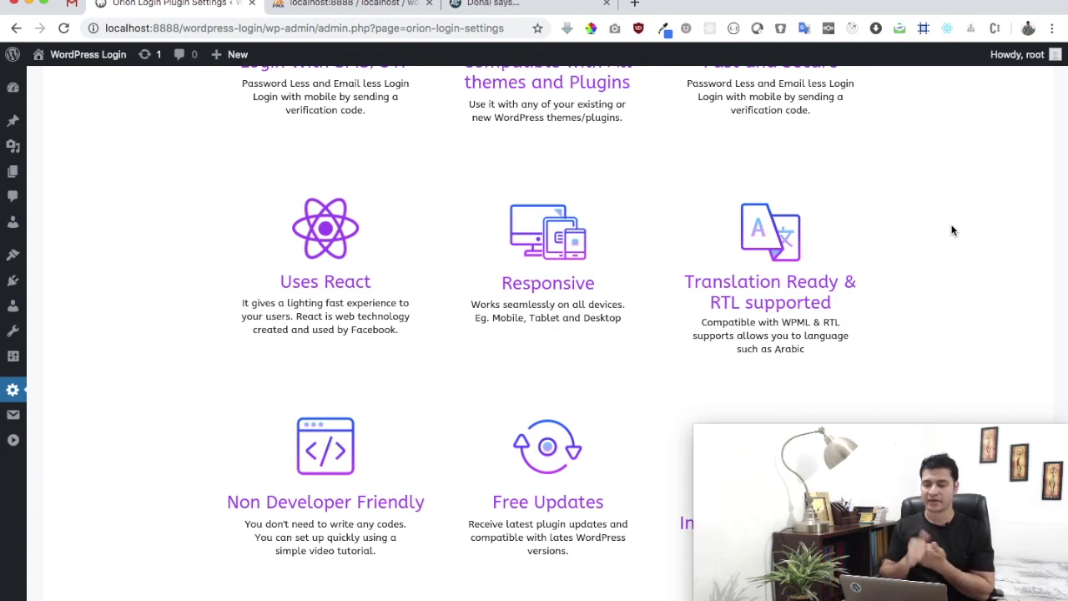
pyautogui.scroll(3, 952, 230)
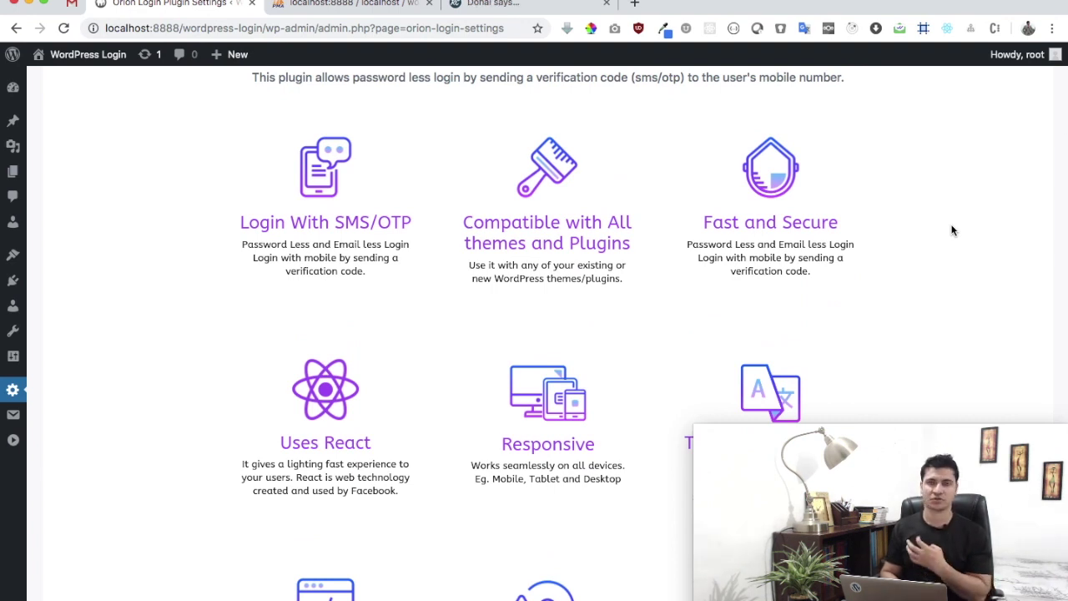
pyautogui.scroll(-8, 952, 230)
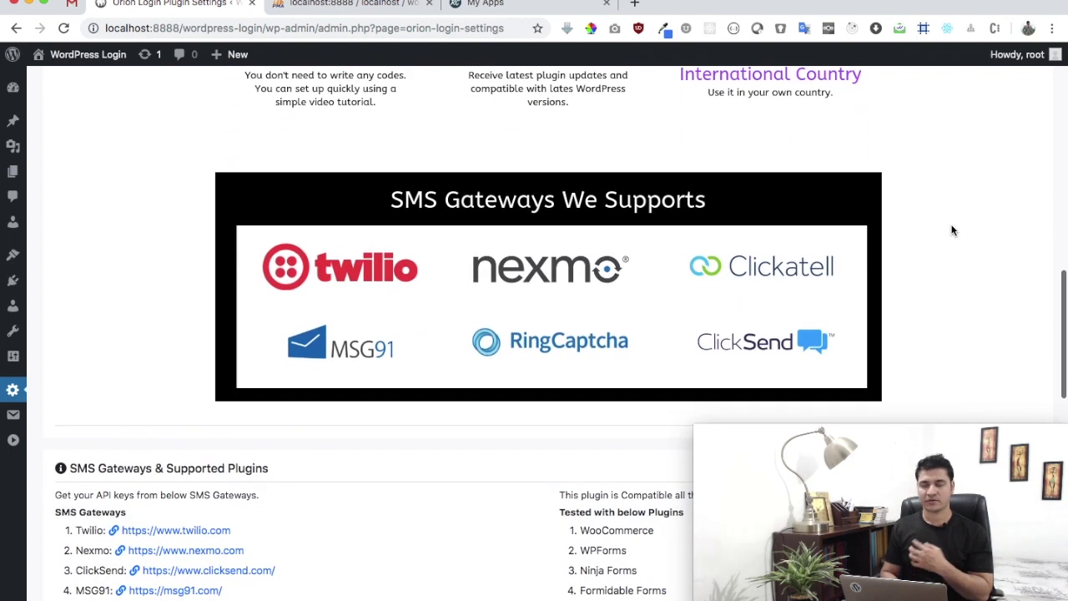
pyautogui.scroll(-7, 952, 231)
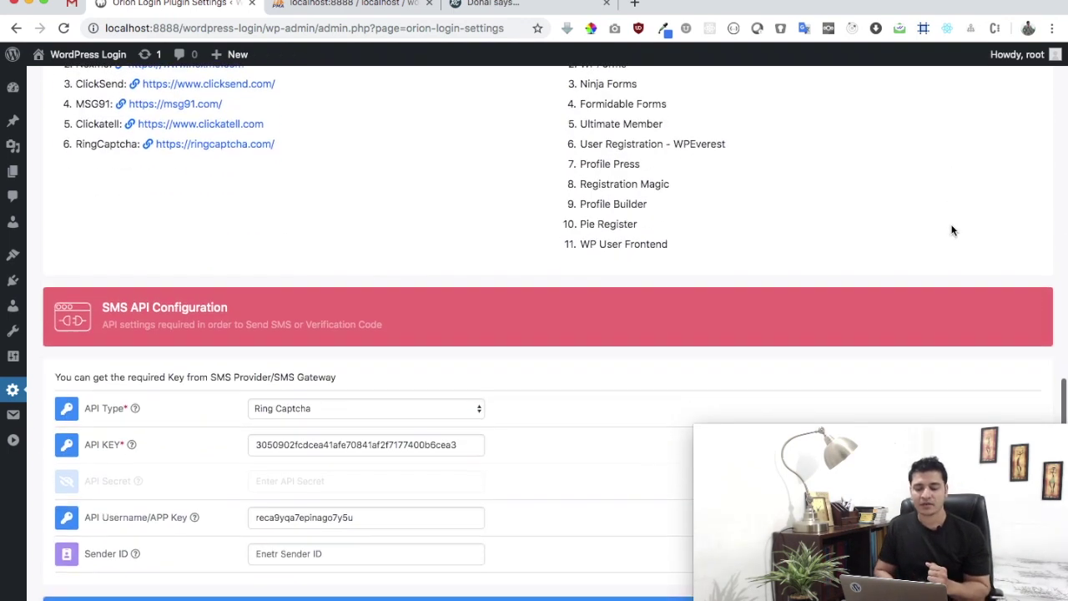
pyautogui.scroll(-4, 951, 230)
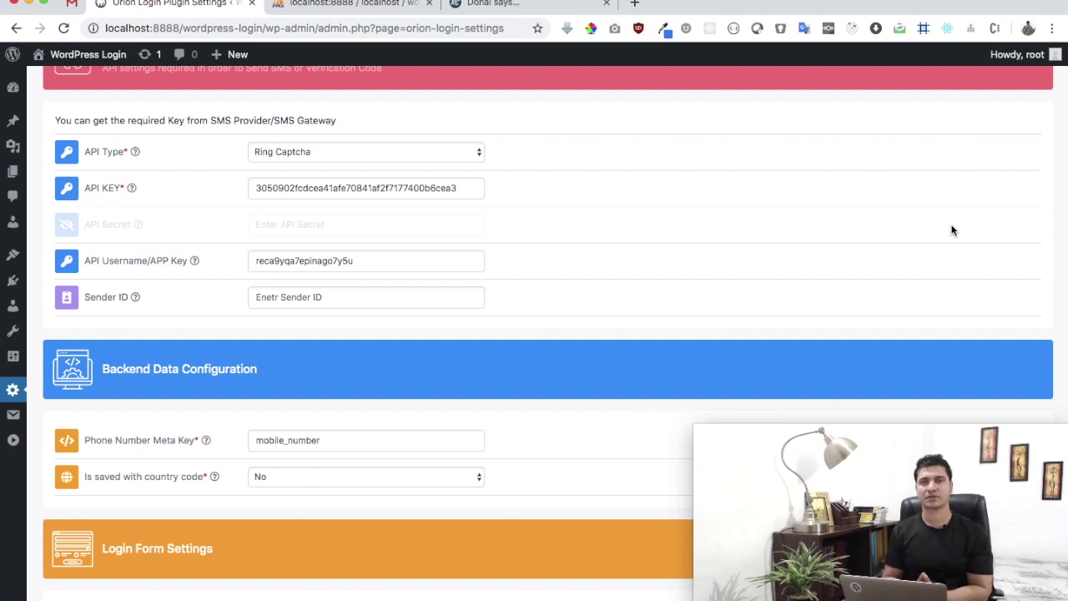
# Open a new tab and load a twitter.com profile page
pyautogui.click(634, 4)
pyautogui.write('tw')
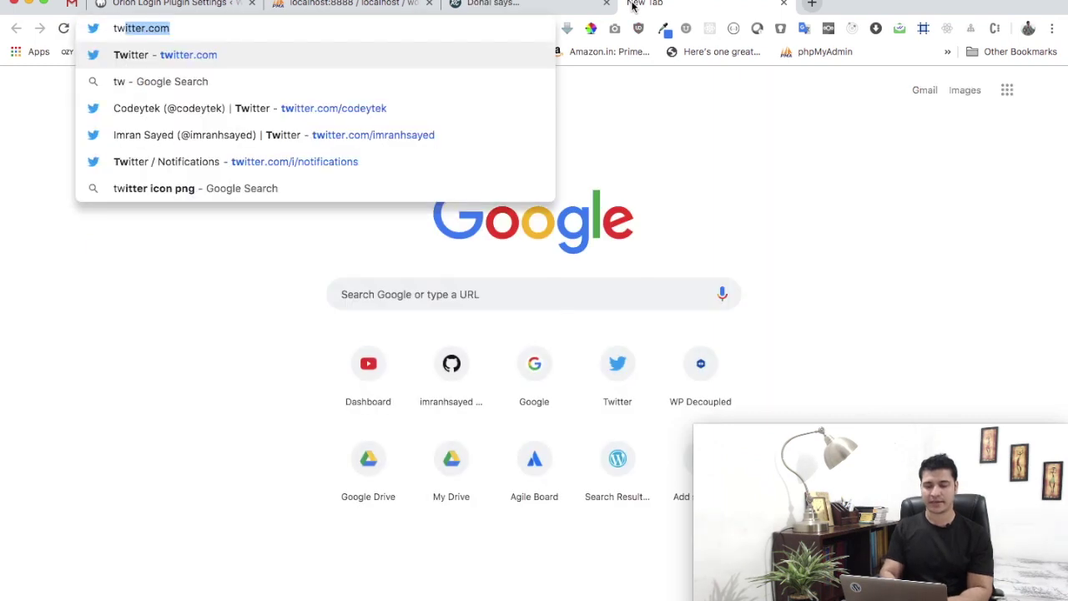
pyautogui.write('itter.com/im')
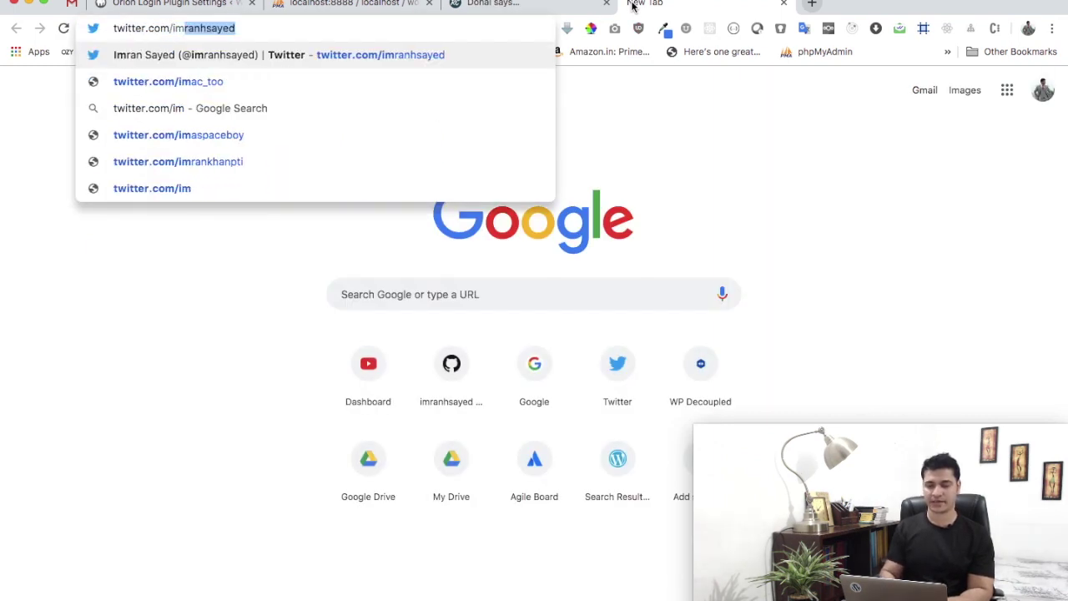
pyautogui.press('Return')
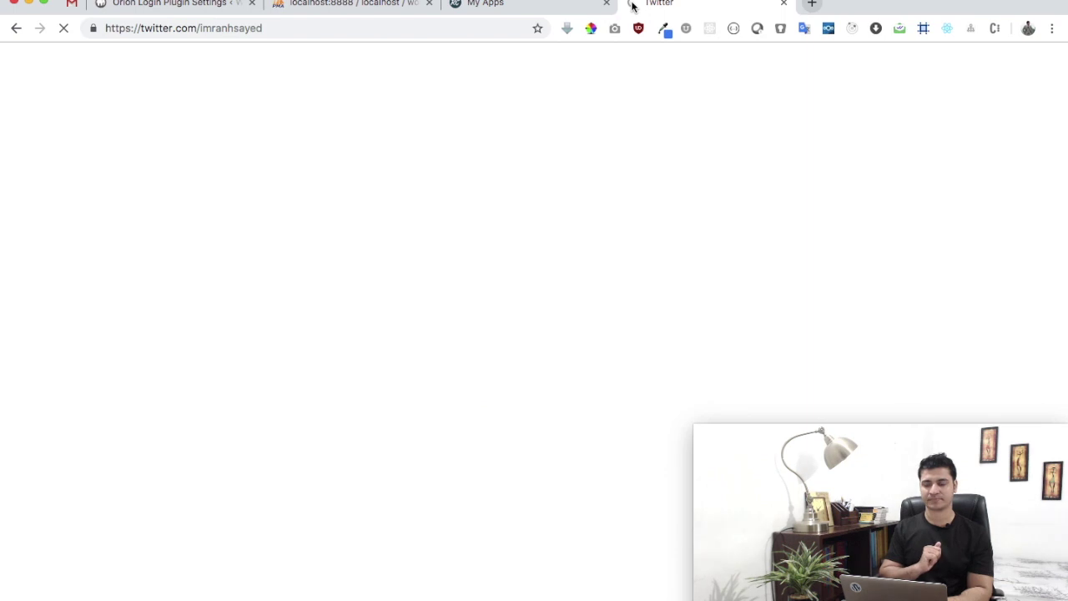